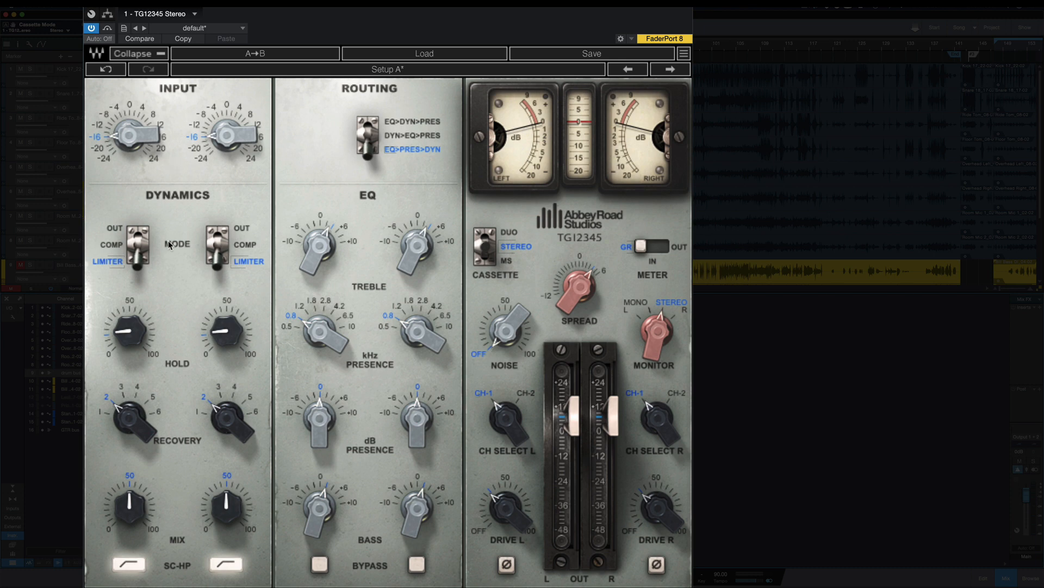
Step: Switch the dynamics mode to Out, to Comp and back to Limiter on both channels
click(120, 229)
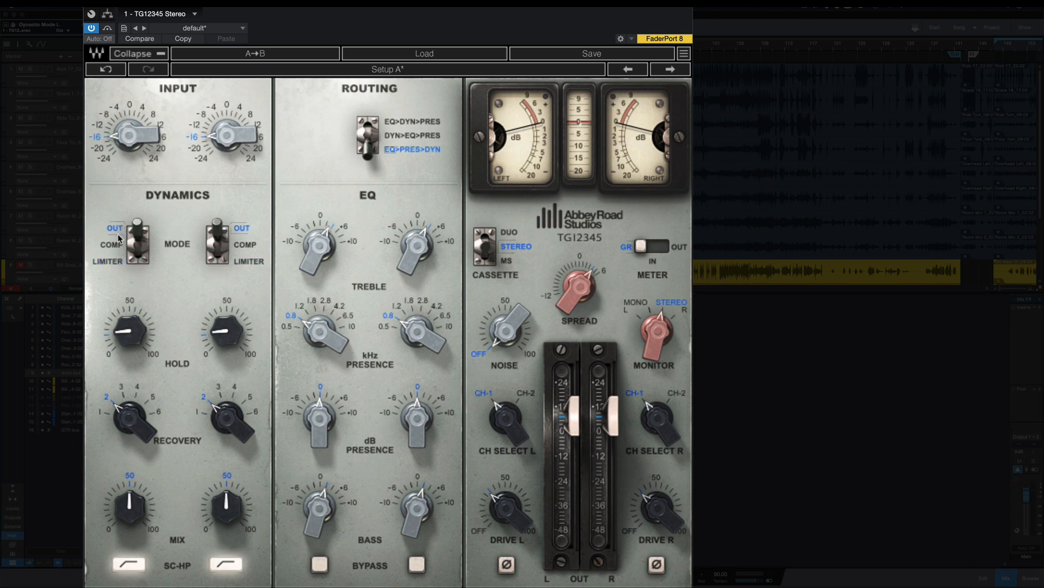
click(119, 245)
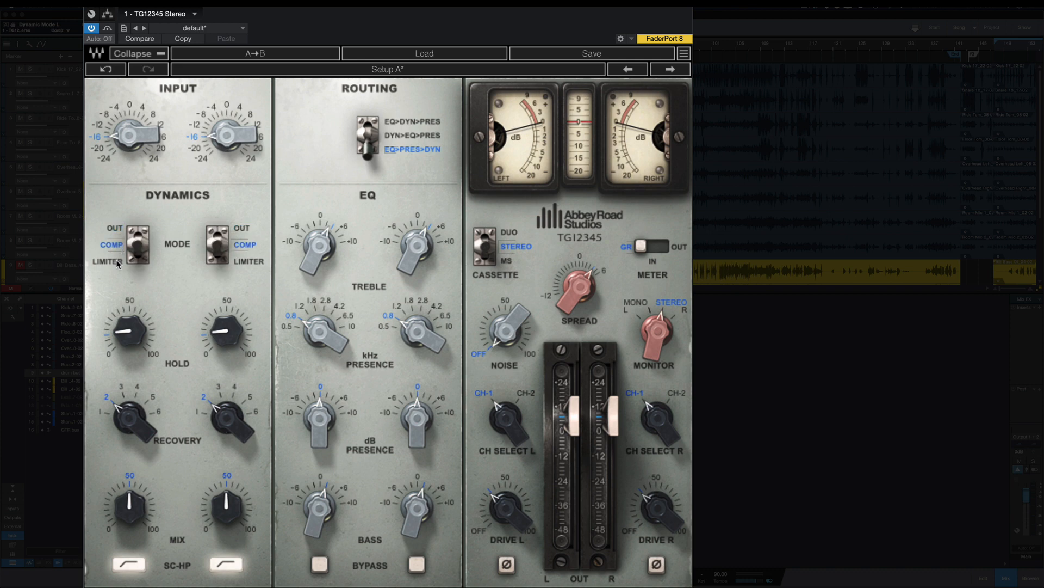
click(115, 263)
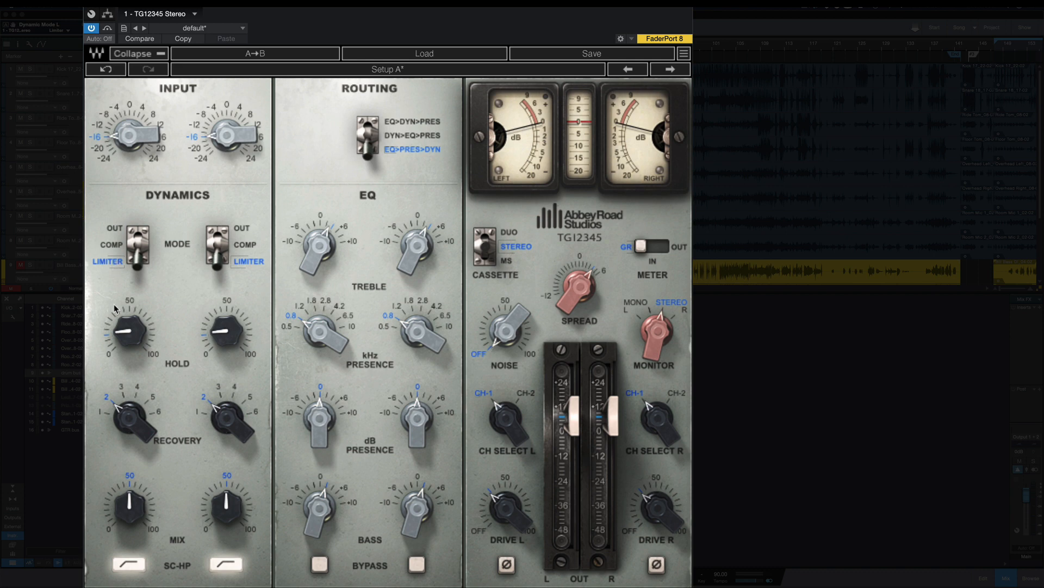
mouse_move(129, 333)
mouse_move(141, 432)
mouse_move(138, 514)
Step: Set the EQ presence frequency to 0.5 kHz on both channels
click(288, 326)
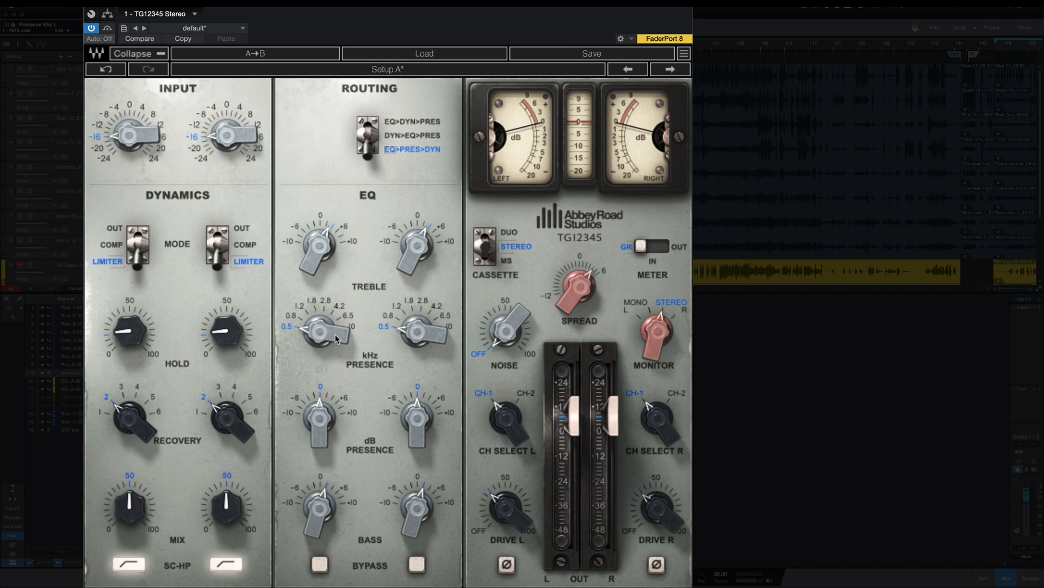
drag(337, 338, 341, 403)
Step: Lower the EQ treble to -3.7 and raise it back to about 3 on both channels
mouse_move(323, 251)
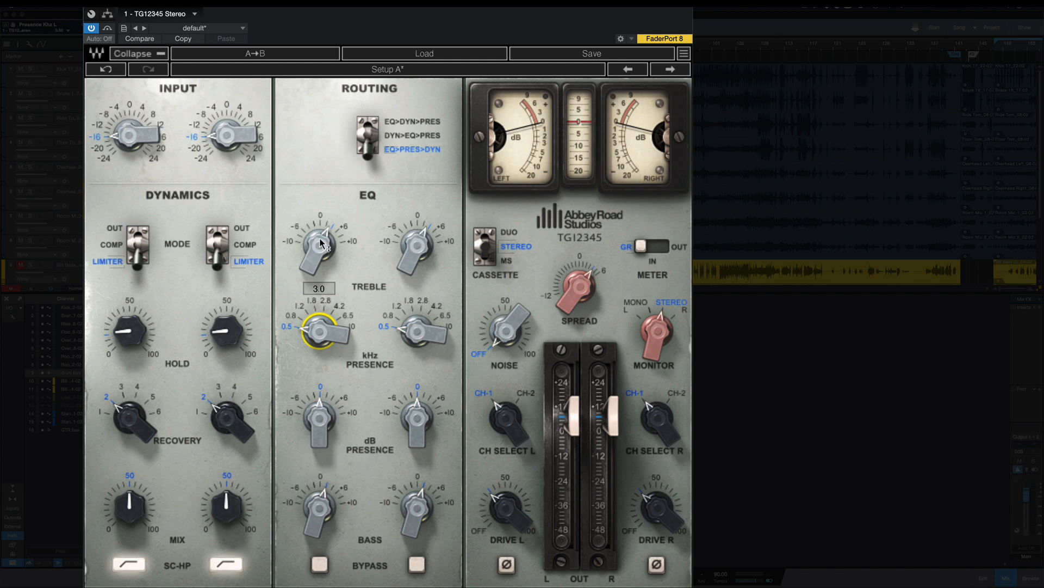
drag(320, 243, 320, 283)
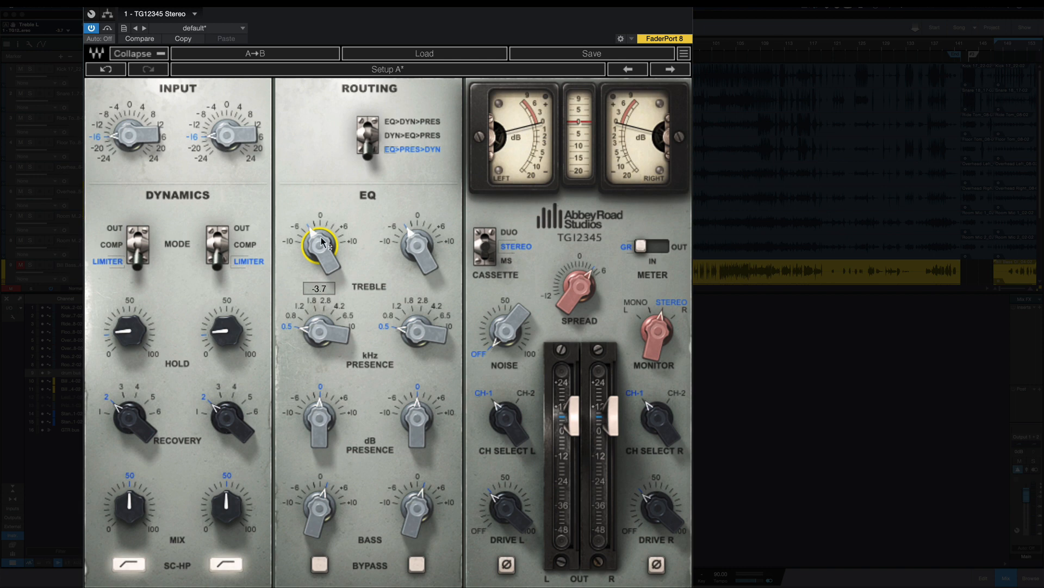
drag(323, 242, 322, 147)
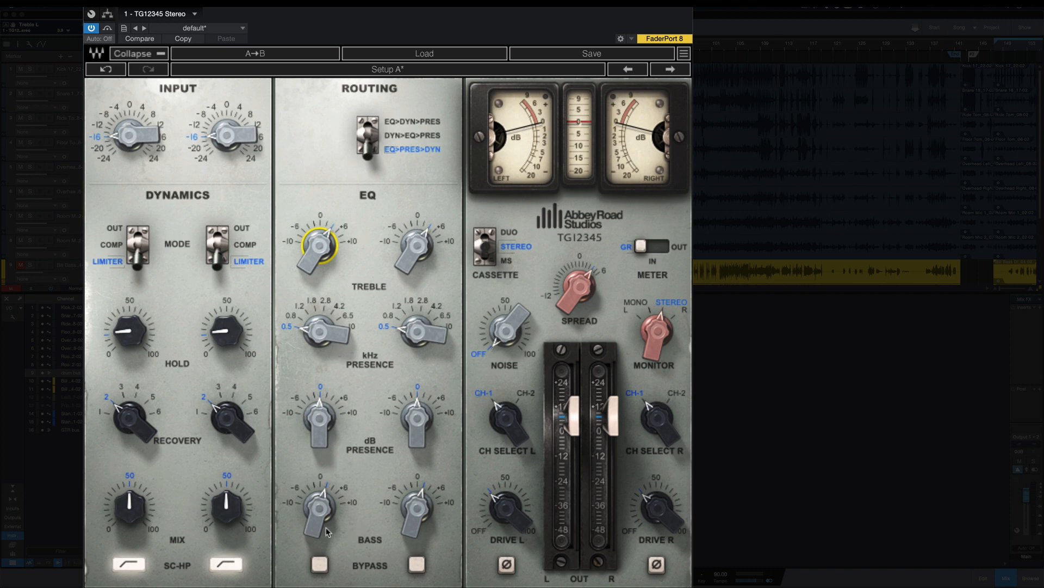
Step: Switch the meter source to Out and back to GR
mouse_move(324, 520)
click(652, 246)
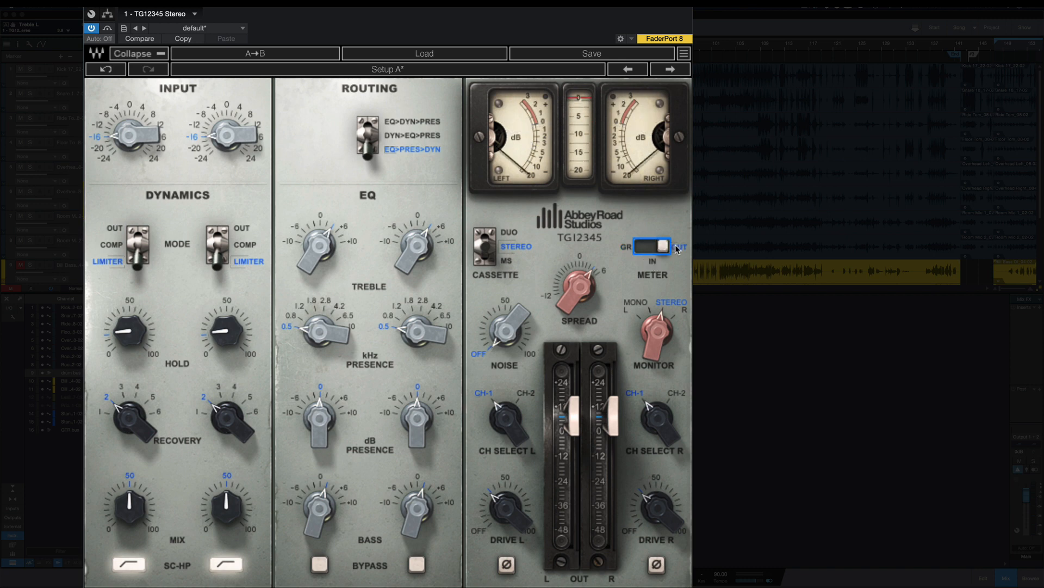
click(632, 248)
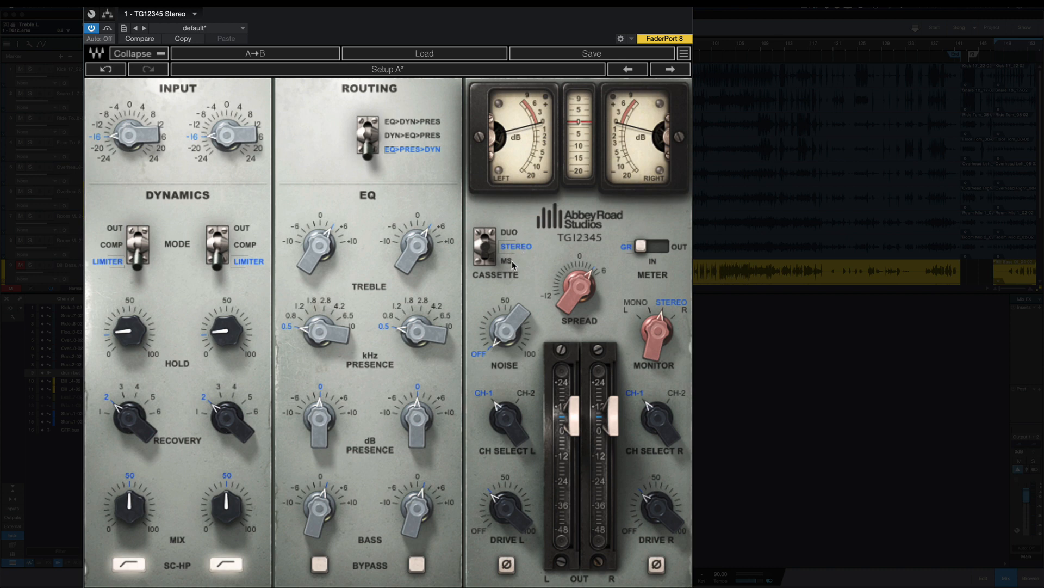
click(580, 287)
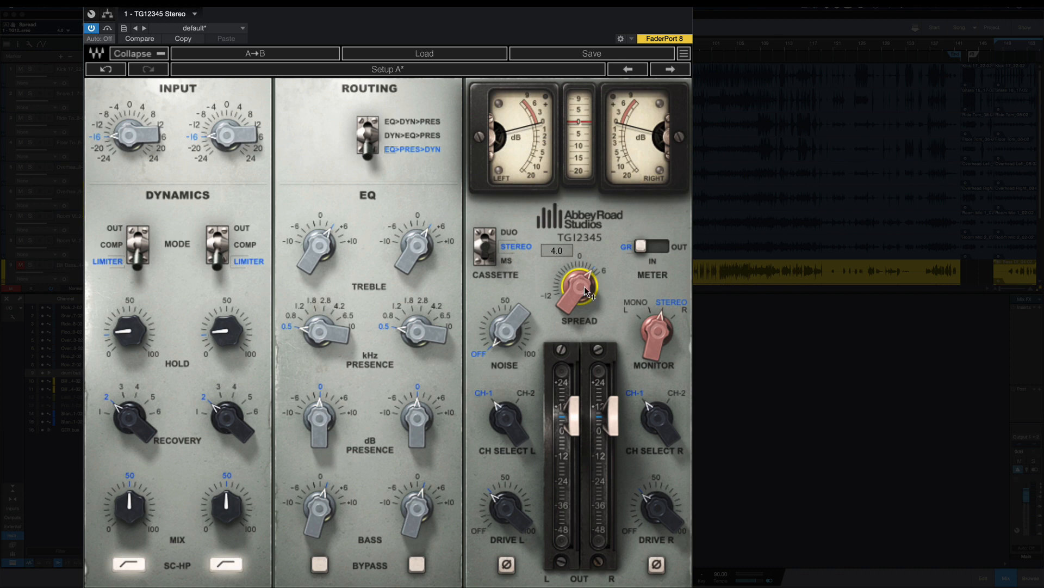
click(518, 332)
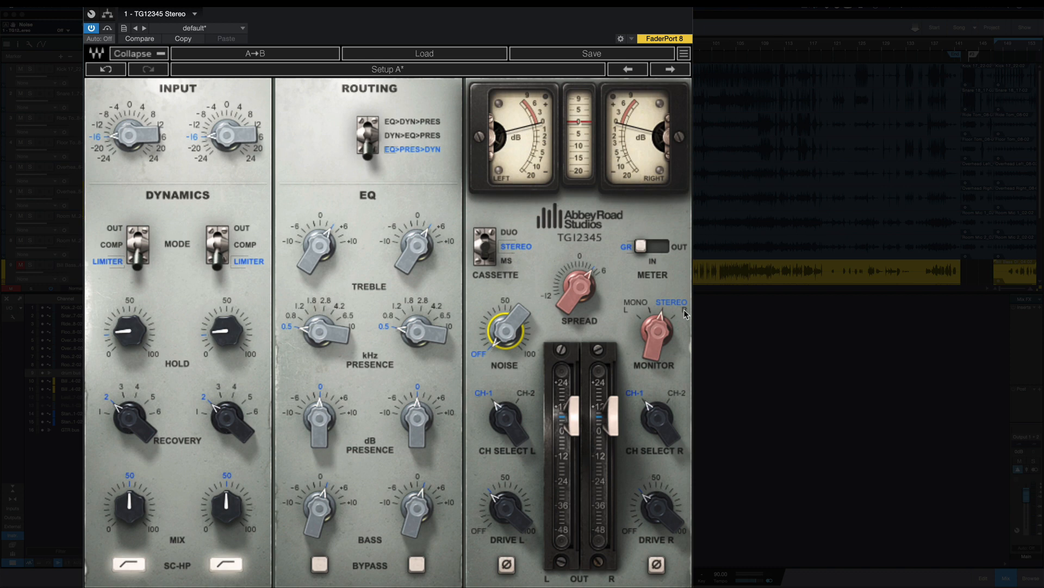
click(508, 422)
mouse_move(507, 420)
mouse_down()
mouse_move(508, 406)
mouse_move(510, 420)
mouse_up()
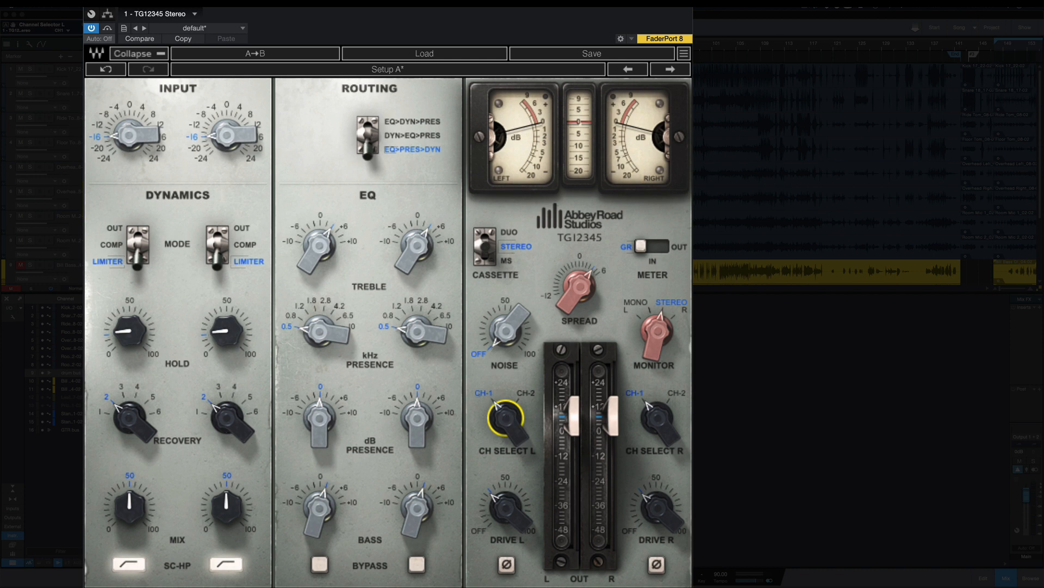
mouse_move(508, 428)
mouse_down()
mouse_move(509, 413)
mouse_move(506, 439)
mouse_up()
mouse_move(511, 513)
mouse_move(583, 431)
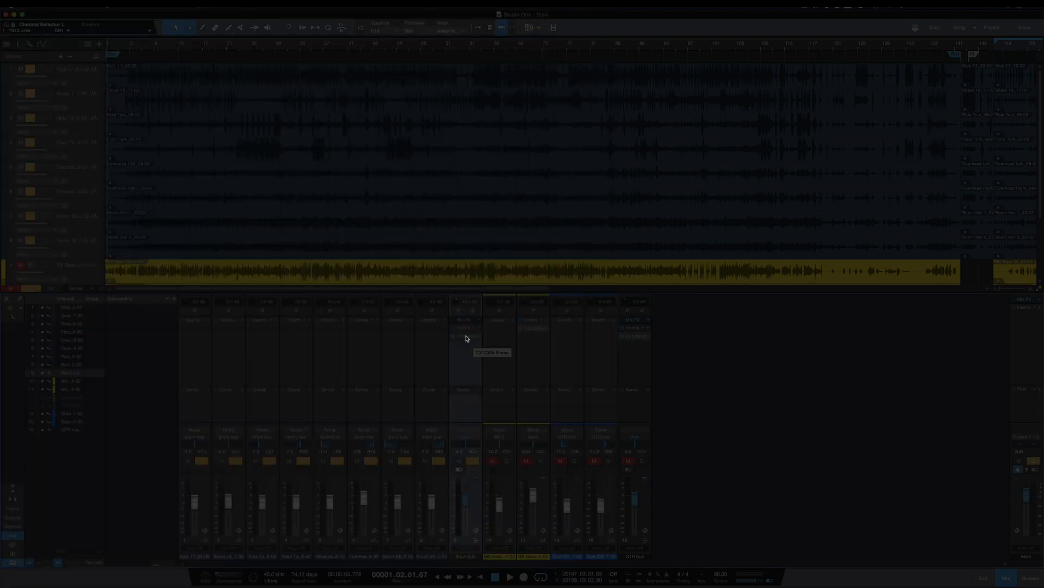
Step: Open the TG12345 Stereo plug-in on the selected mixer channel and set the dynamics mode to Comp on both channels
click(466, 339)
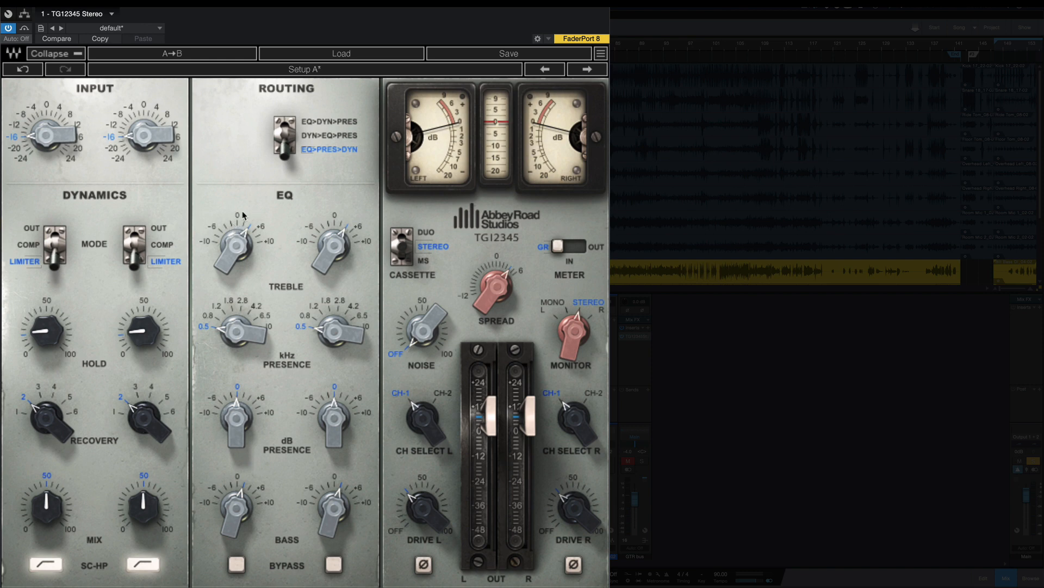
click(130, 258)
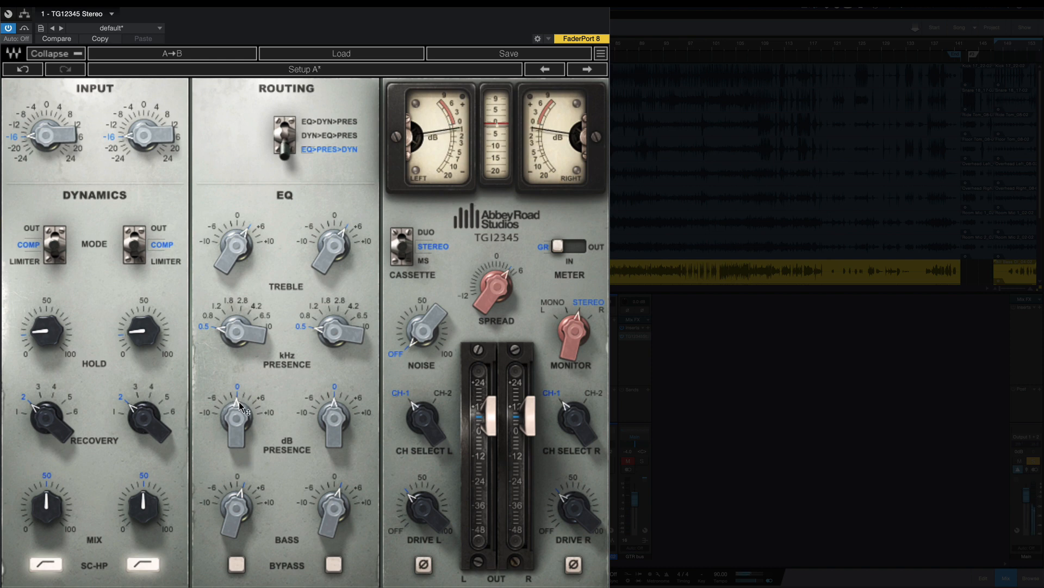
Step: Bypass the TG12345 plug-in to compare the sound, and re-enable it
mouse_move(239, 403)
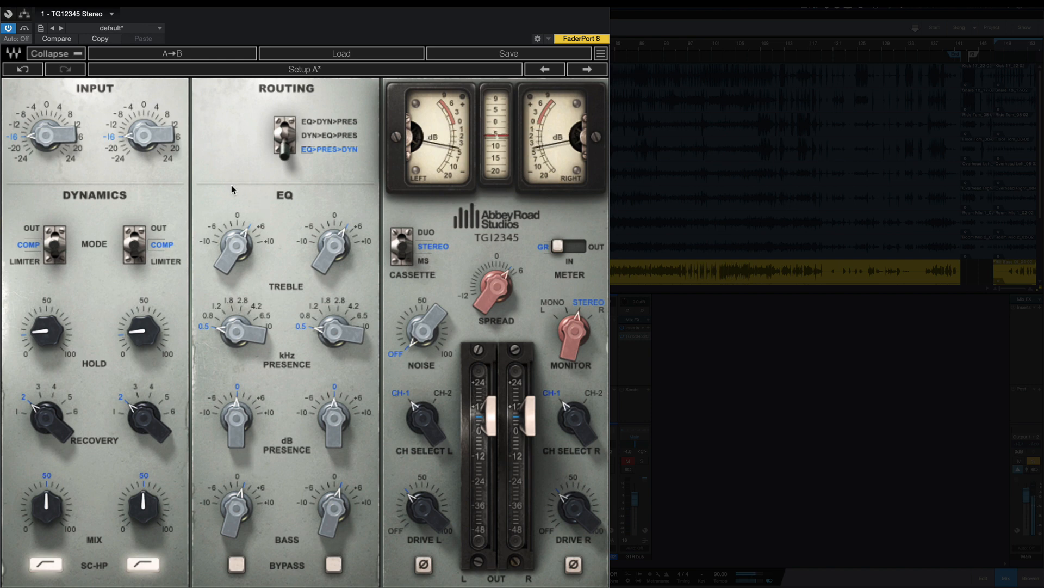
click(25, 29)
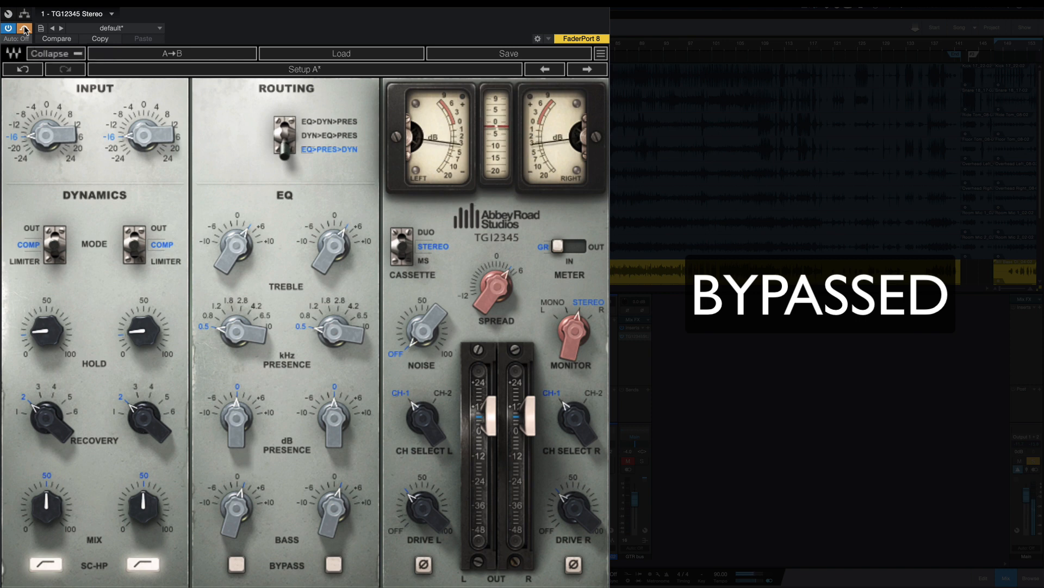
click(24, 29)
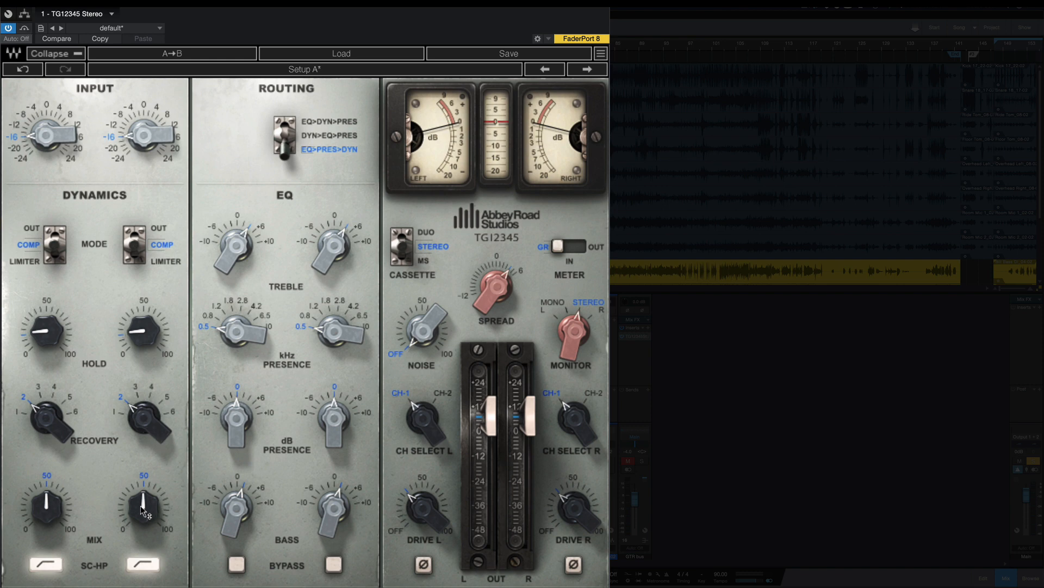
Step: Set the dynamics mix to 100 and the EQ bass to 0 on both channels
drag(143, 512, 143, 468)
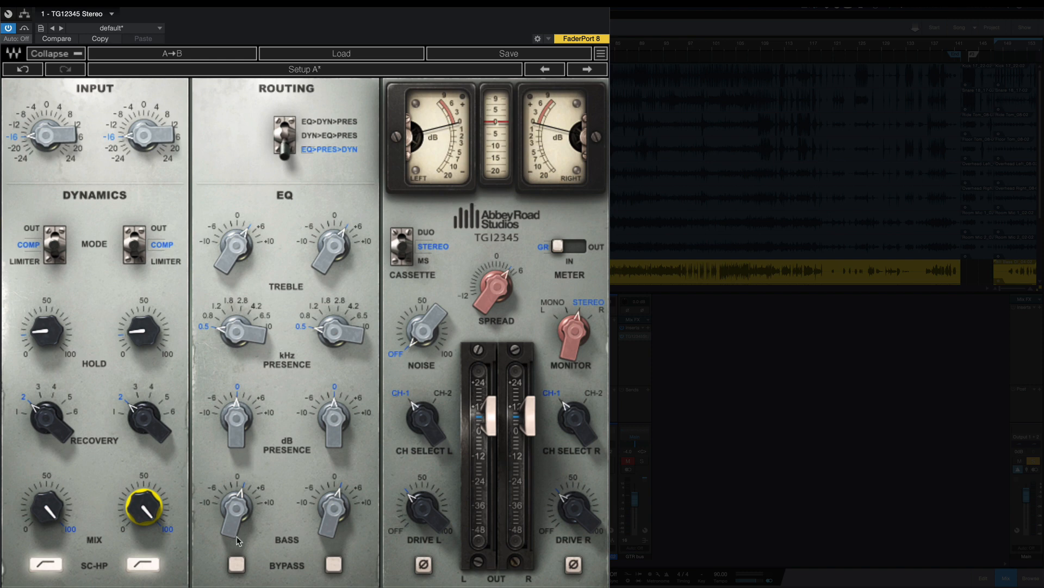
click(238, 540)
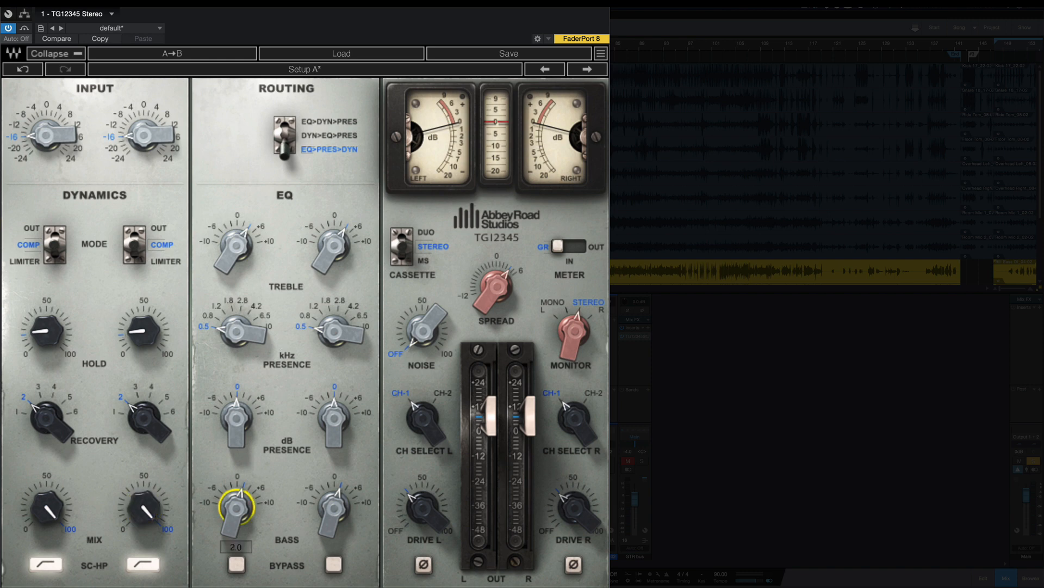
click(236, 476)
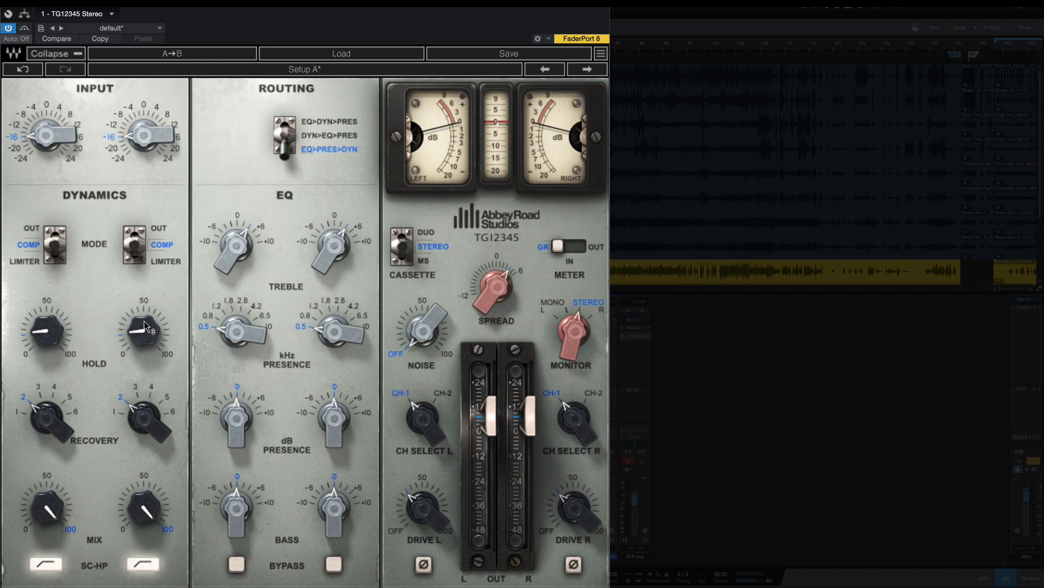
Step: Raise the dynamics hold to 100 on both channels
mouse_move(144, 338)
drag(142, 338, 106, 419)
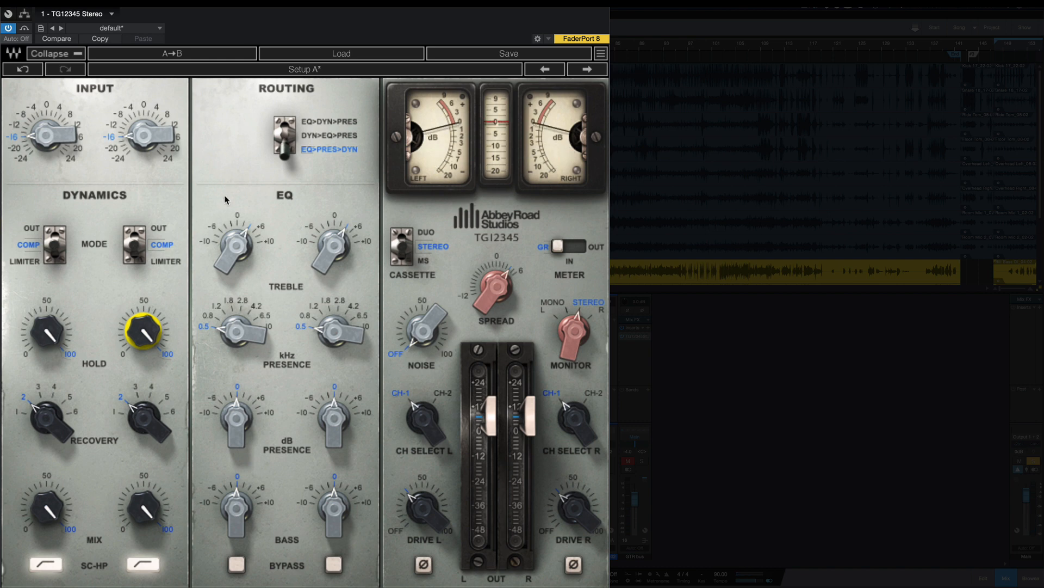
click(143, 332)
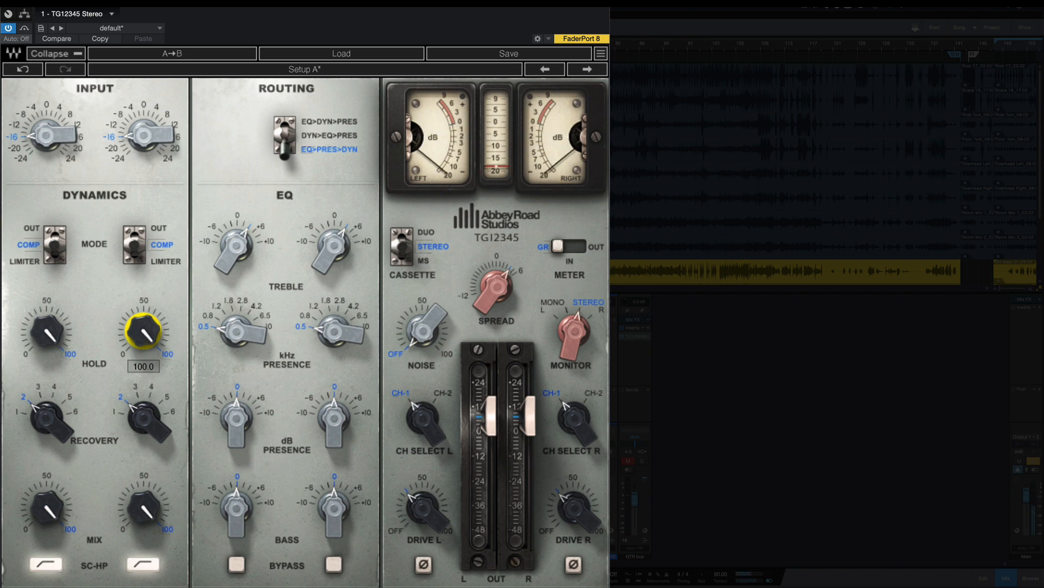
Step: Lower the dynamics hold on both channels to 11 and on down to 0
mouse_move(144, 333)
mouse_down()
mouse_move(141, 346)
mouse_move(147, 322)
mouse_move(139, 337)
mouse_move(136, 328)
mouse_up()
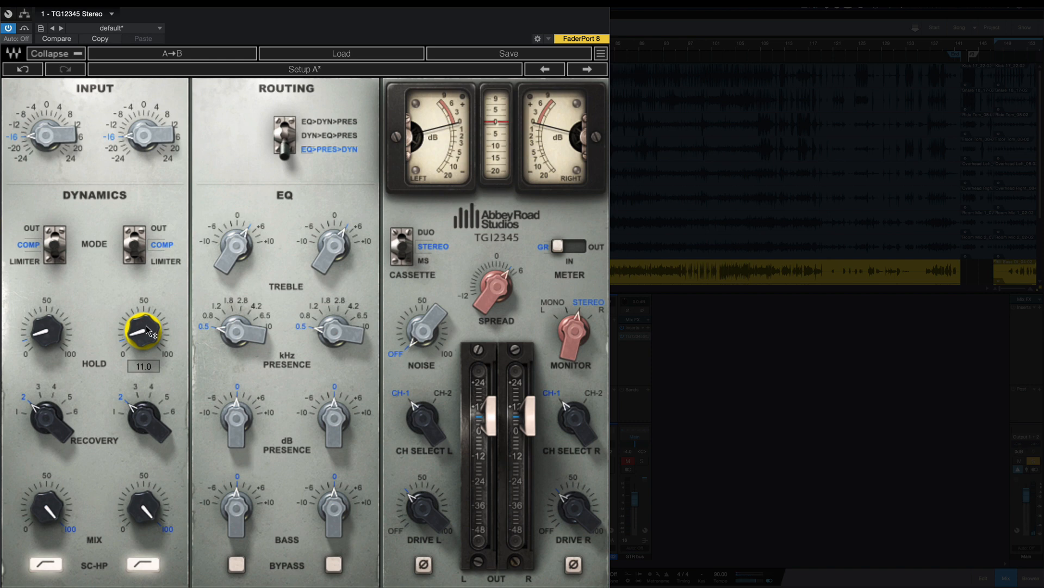
drag(143, 330, 143, 330)
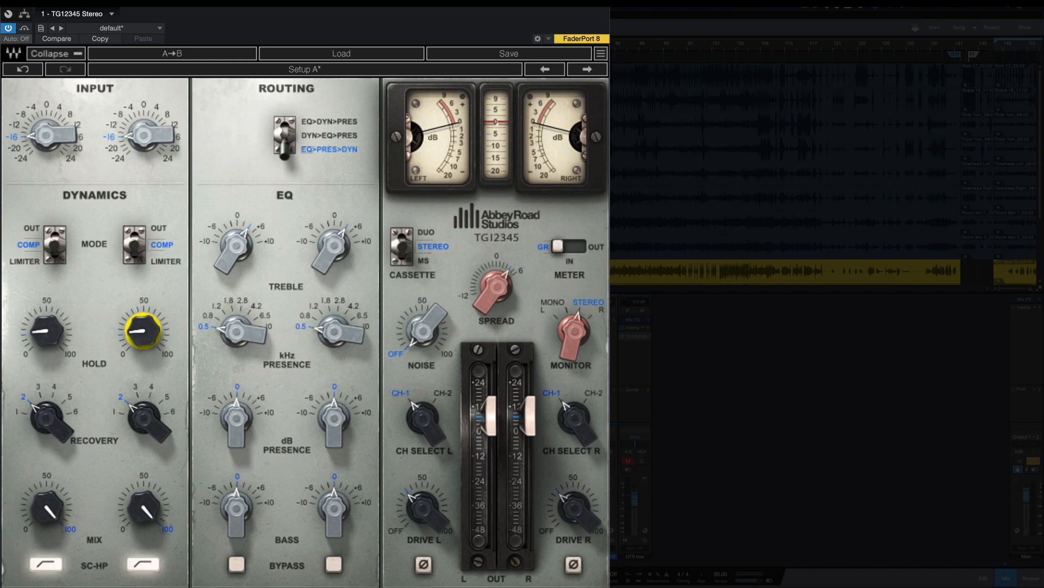
drag(134, 329, 134, 348)
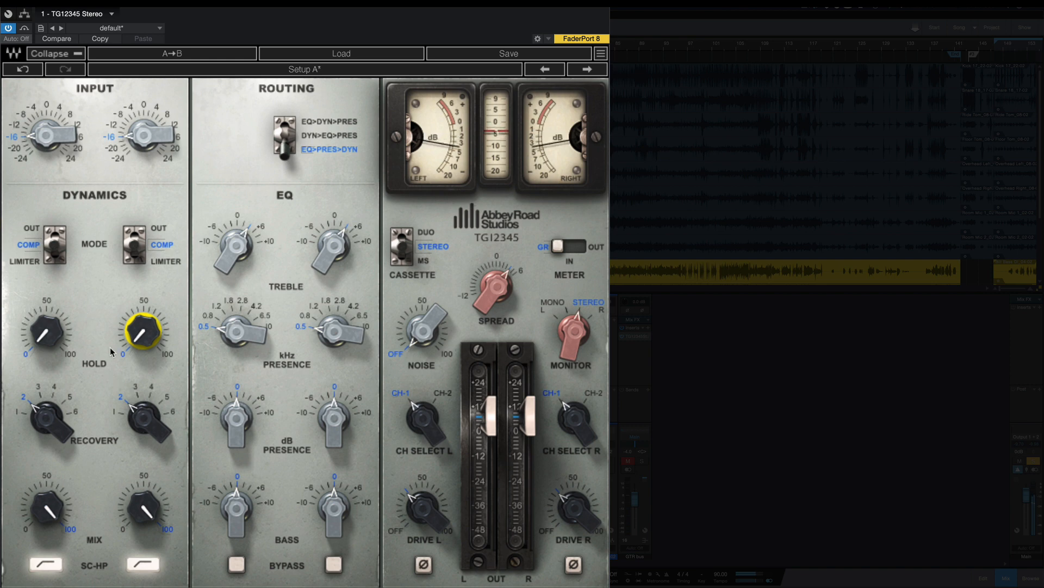
Step: Step the dynamics recovery through 4, 5, 6 and 1, and return it to 2 on both channels
scroll(44, 415, up, 2)
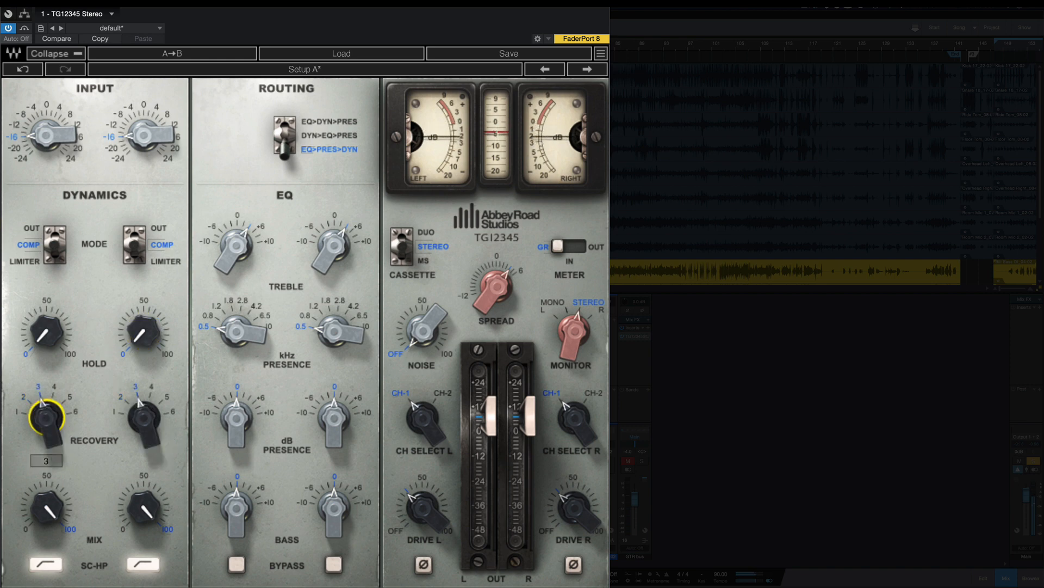
click(46, 432)
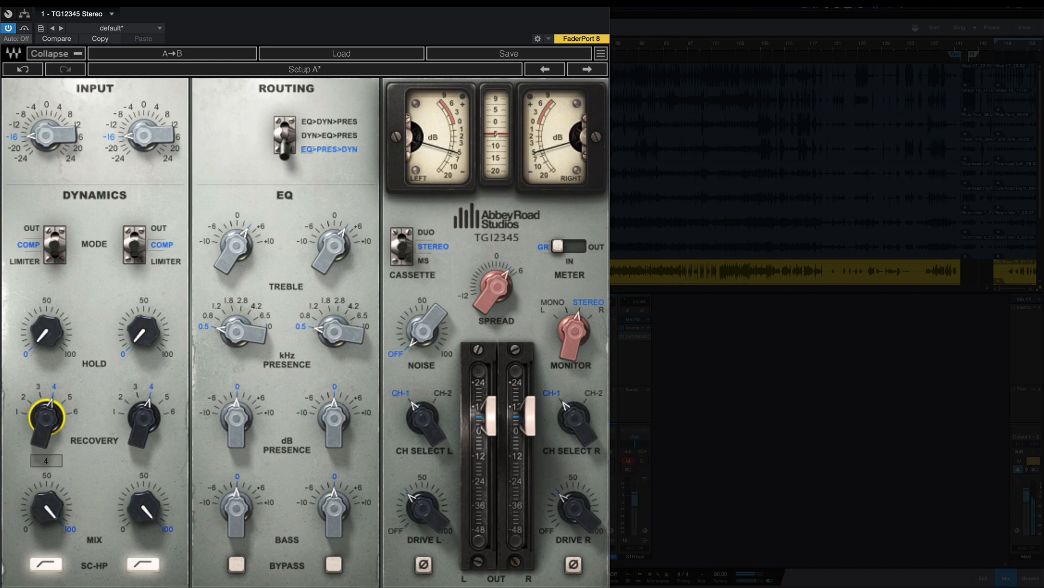
drag(46, 432, 46, 424)
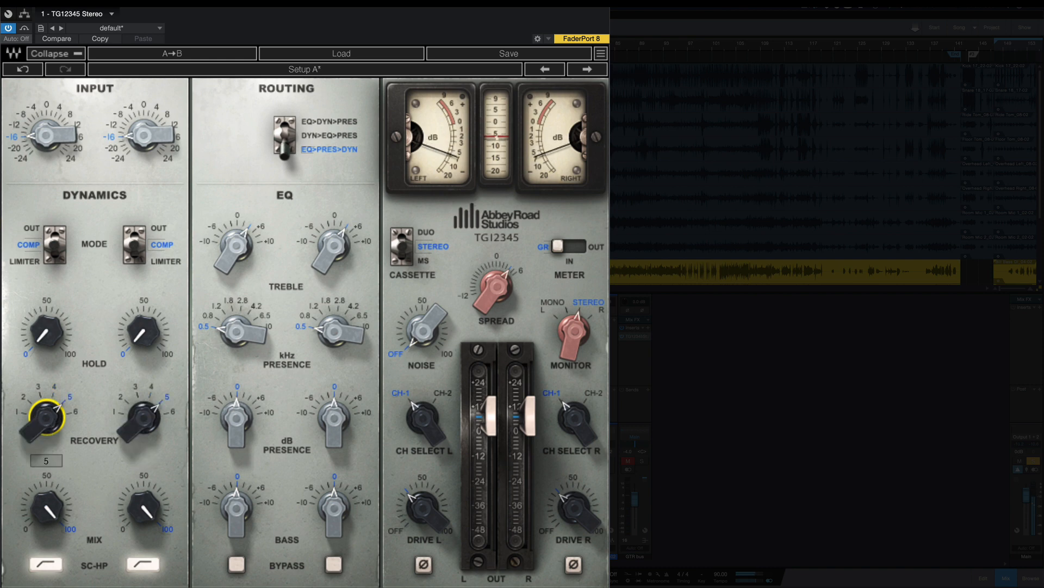
click(45, 433)
drag(45, 433, 44, 422)
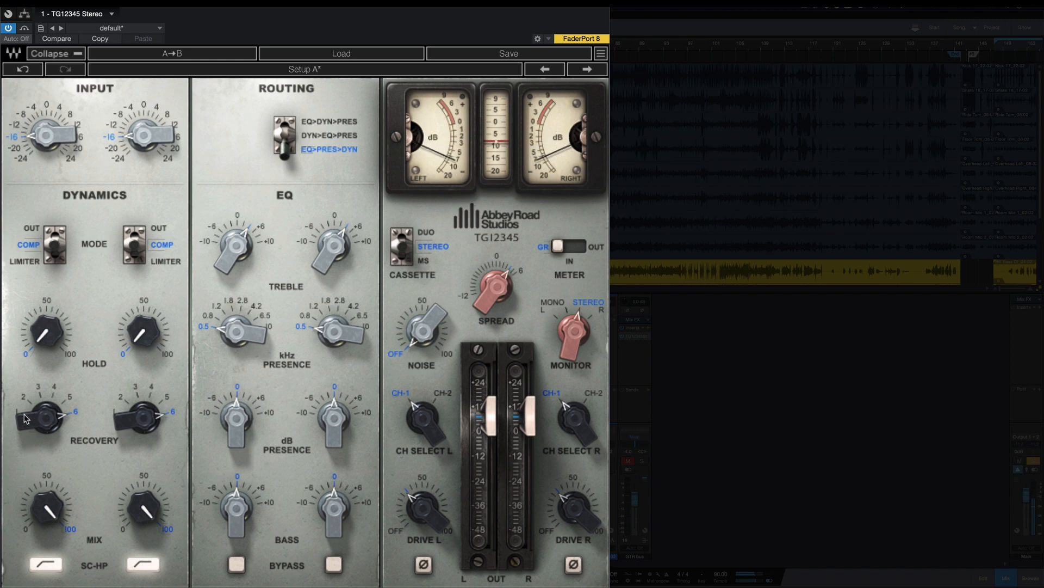
drag(26, 418, 25, 437)
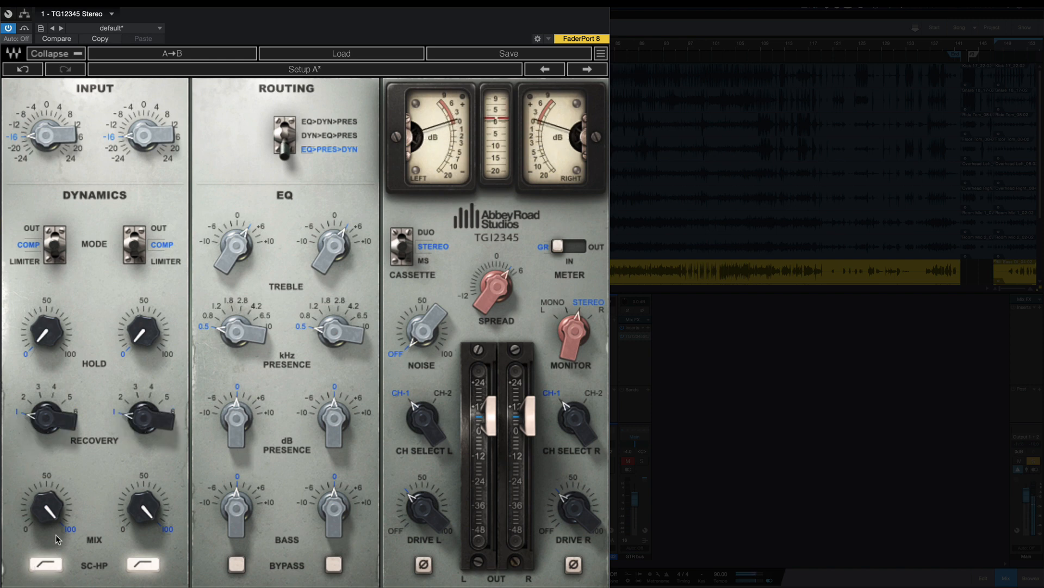
drag(42, 424, 42, 416)
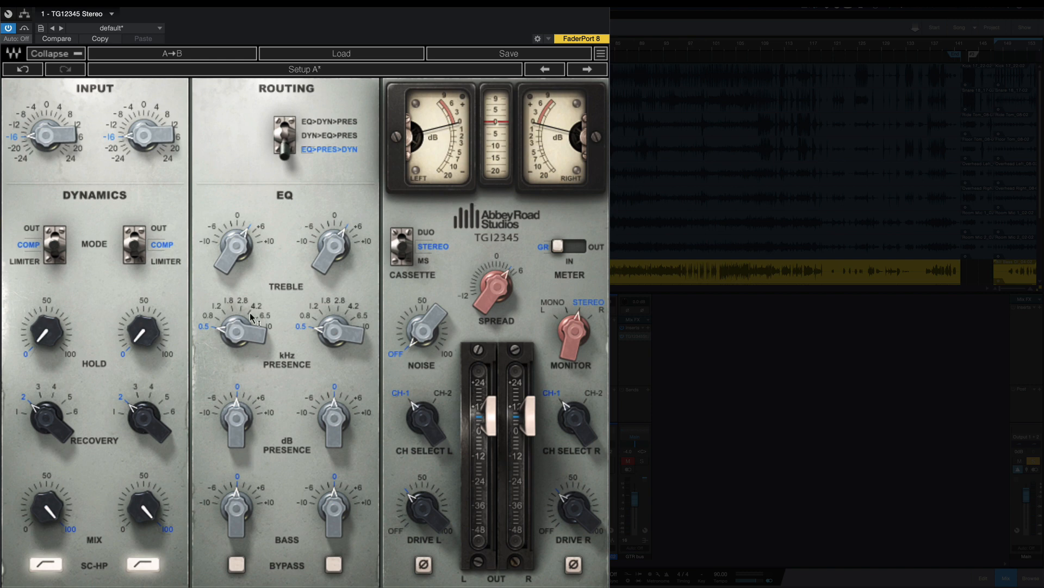
Step: Set the presence frequency to 1.2 kHz and the presence gain to +6 dB, comparing it against 0 dB
click(239, 335)
drag(223, 336, 217, 303)
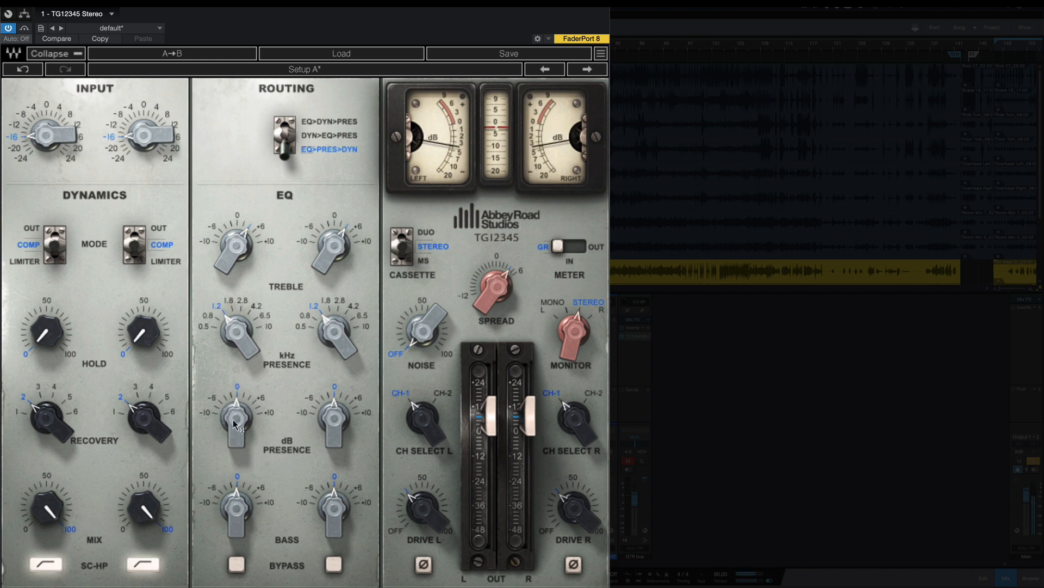
click(261, 400)
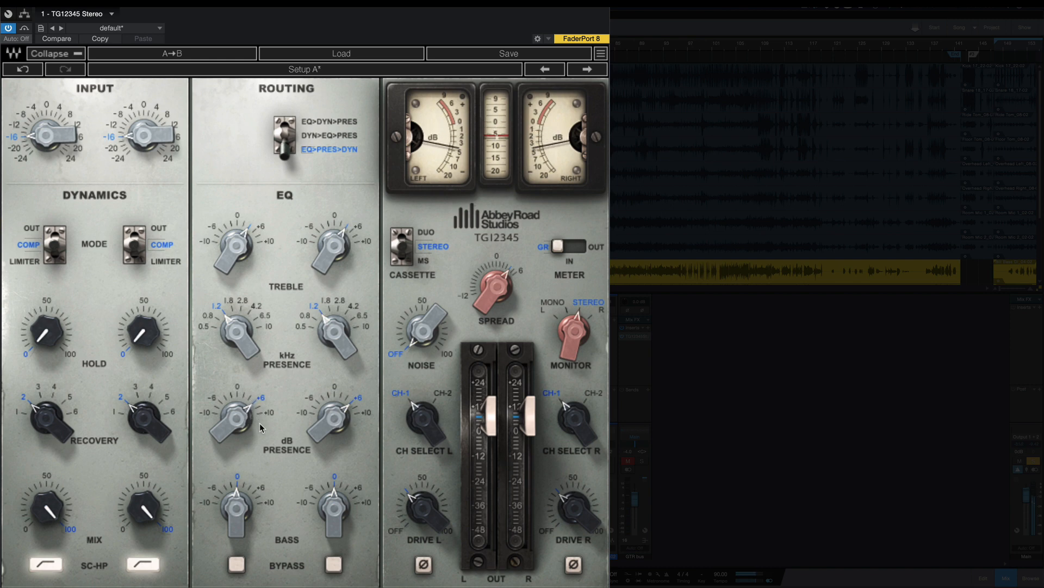
click(238, 386)
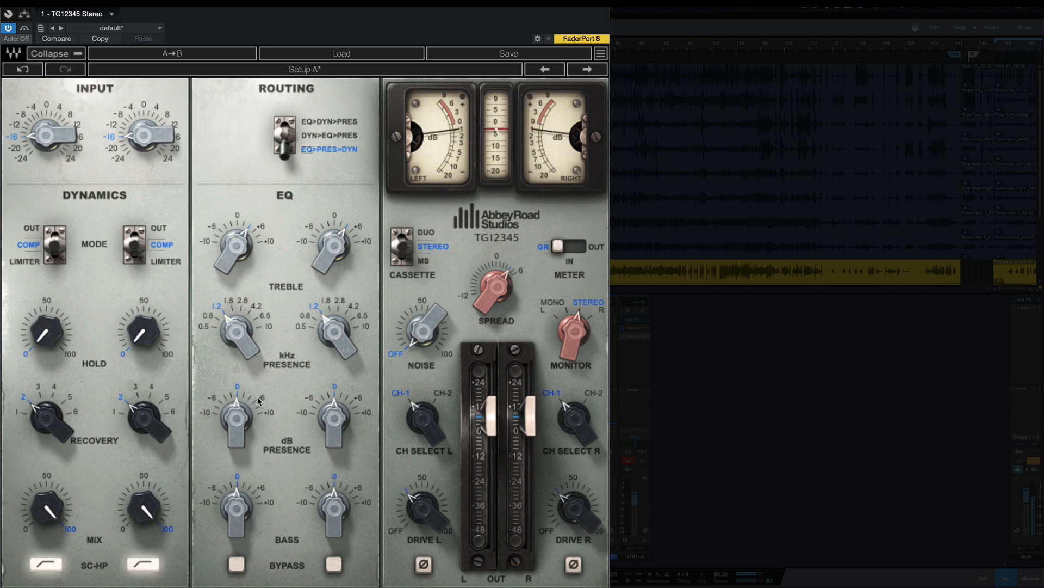
click(261, 400)
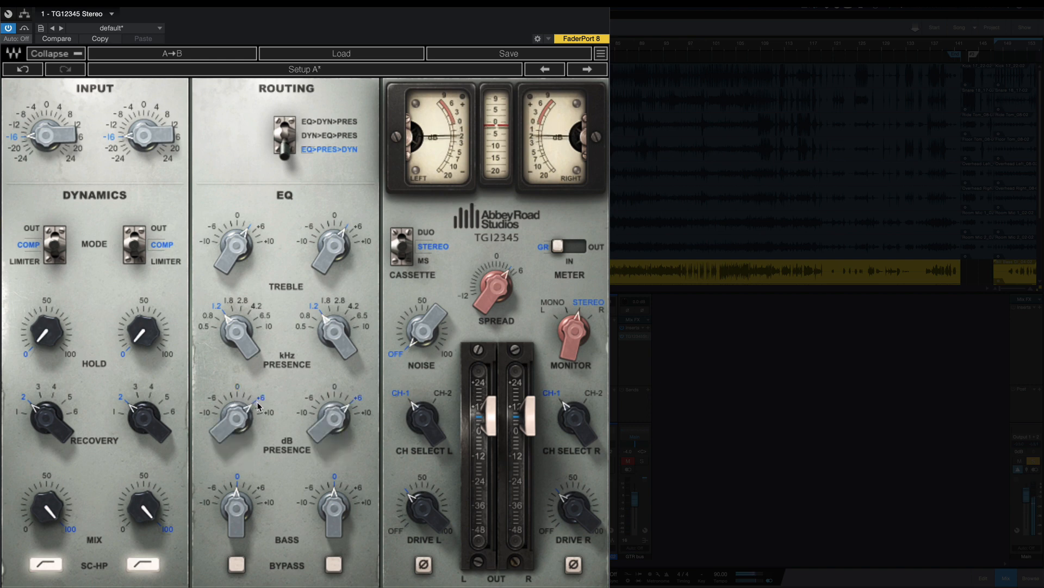
Step: Raise the bass on both channels to just under +6 dB and compare a −6 dB treble cut against a boost just under +6 dB
click(248, 489)
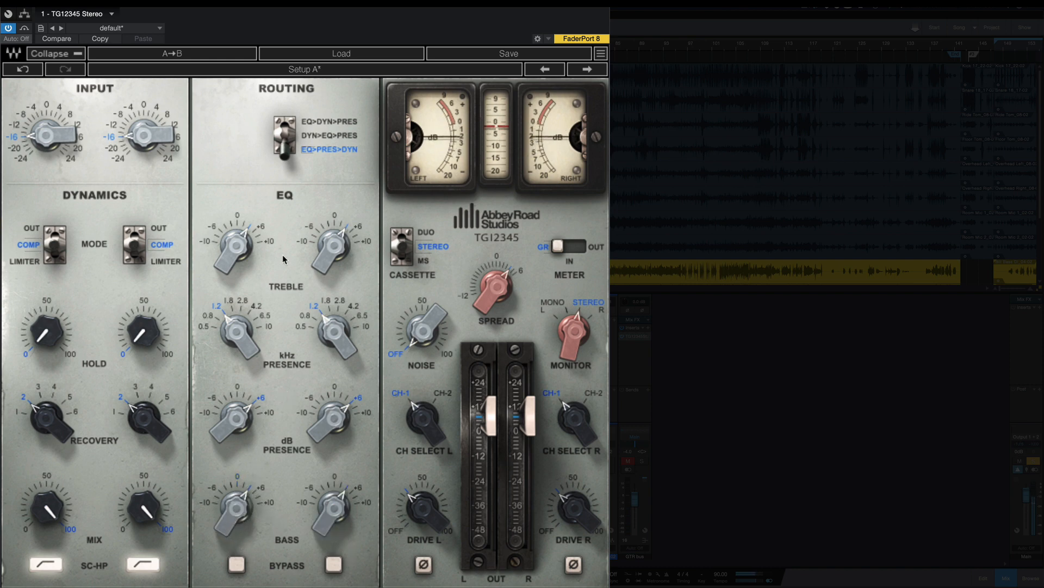
click(216, 227)
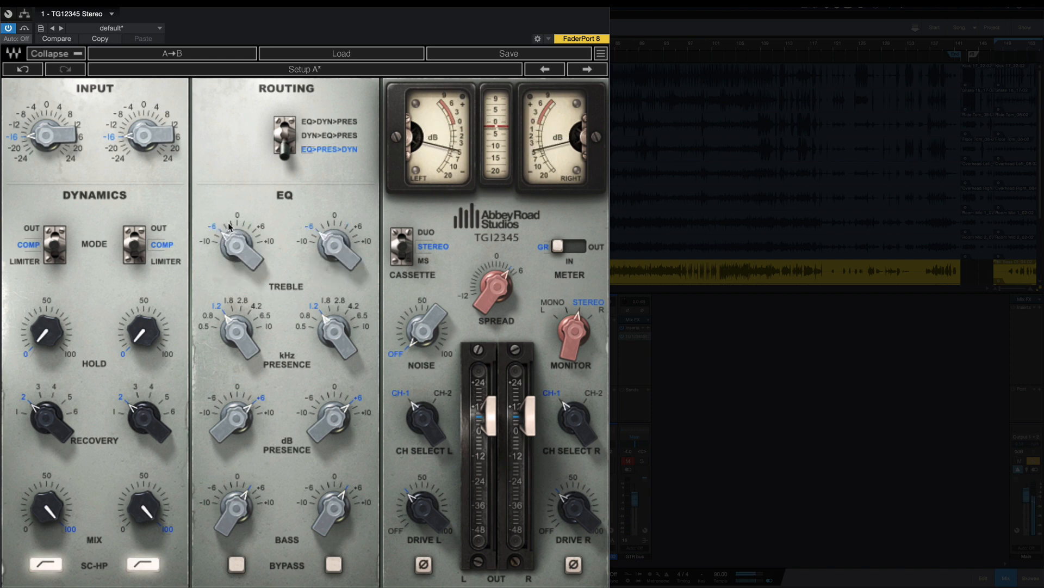
click(230, 227)
click(245, 225)
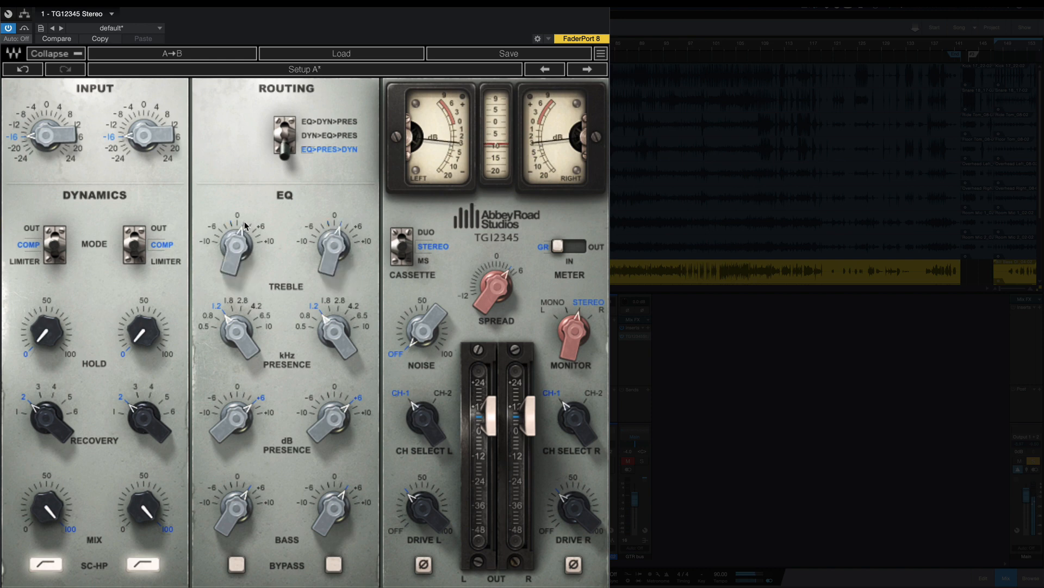
click(252, 228)
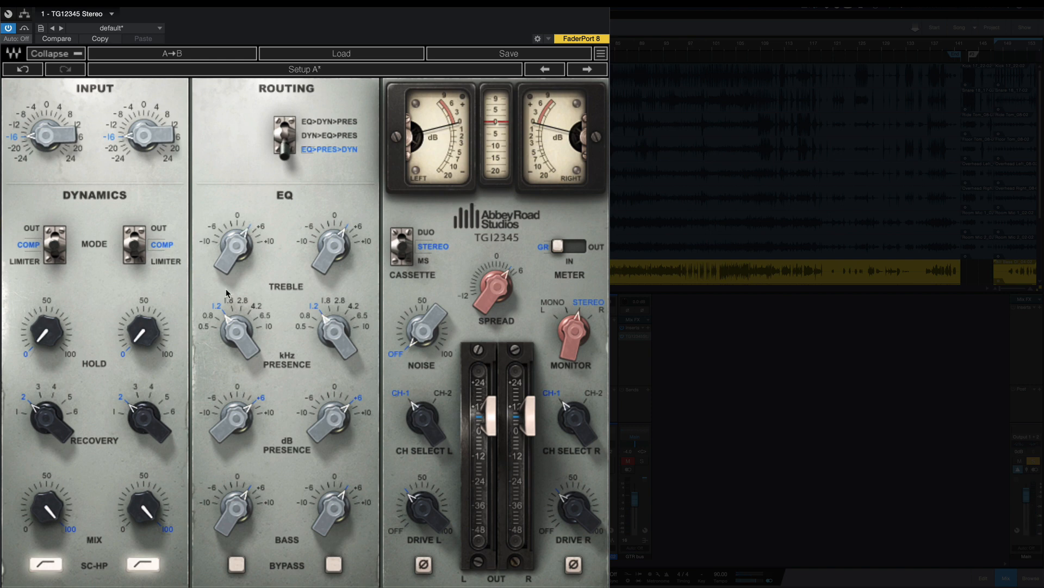
Step: Switch the left channel select between CH-1 and CH-2 for comparison, and set both the left and right selectors to CH-2
click(416, 422)
click(401, 394)
click(419, 422)
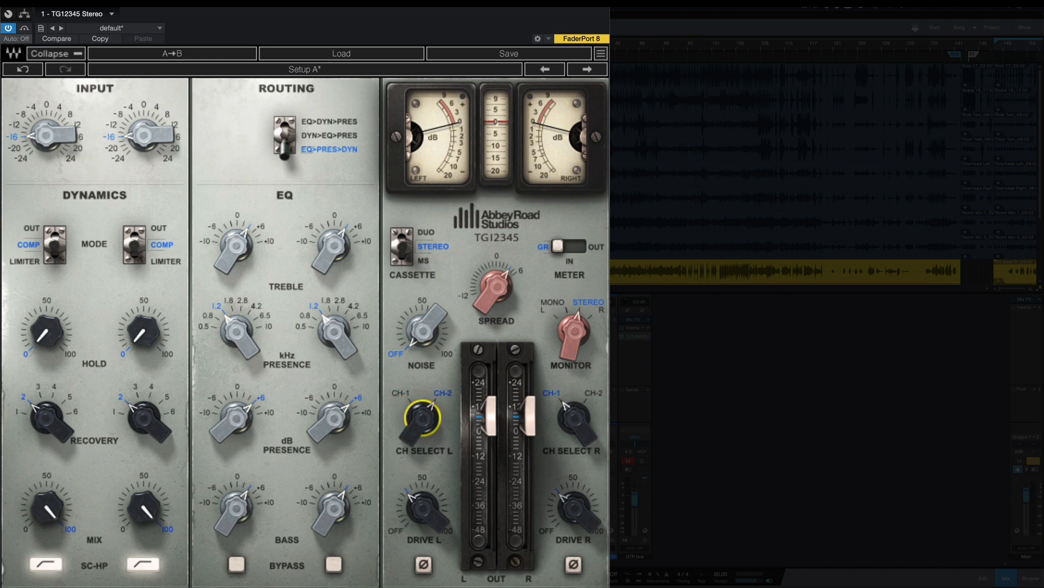
click(422, 418)
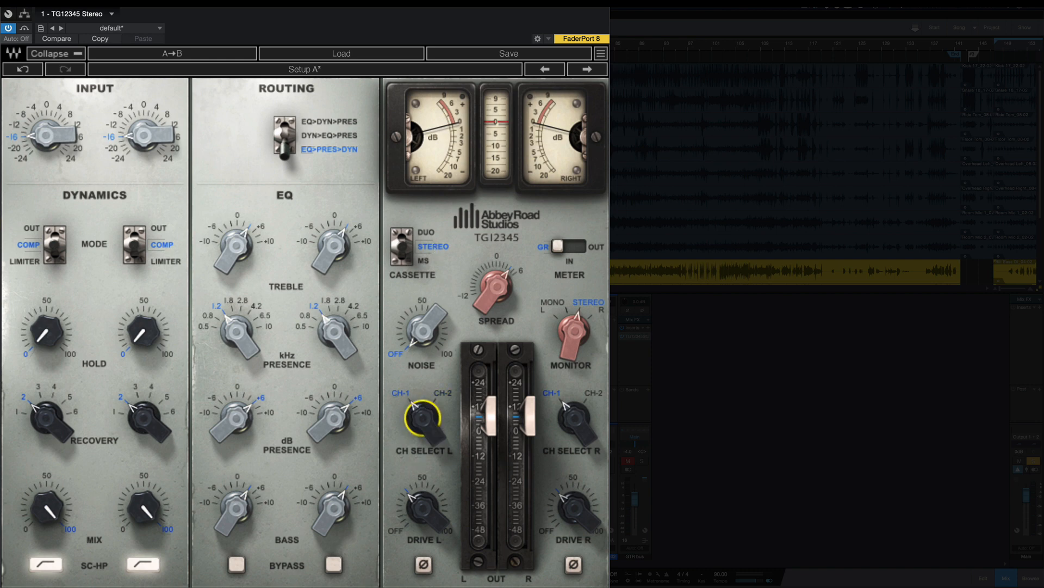
click(423, 418)
click(423, 418)
click(423, 418)
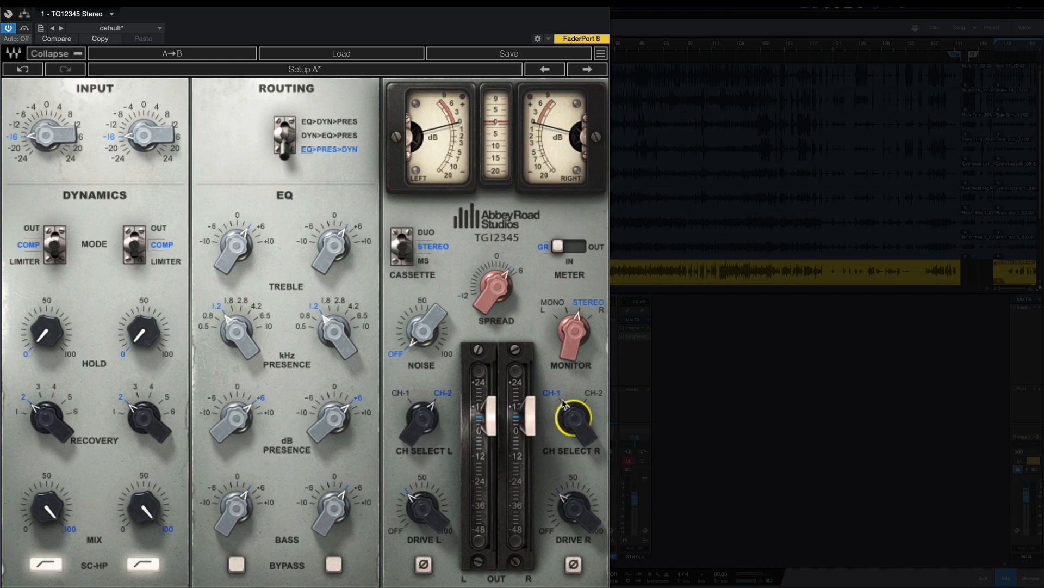
drag(574, 418, 574, 402)
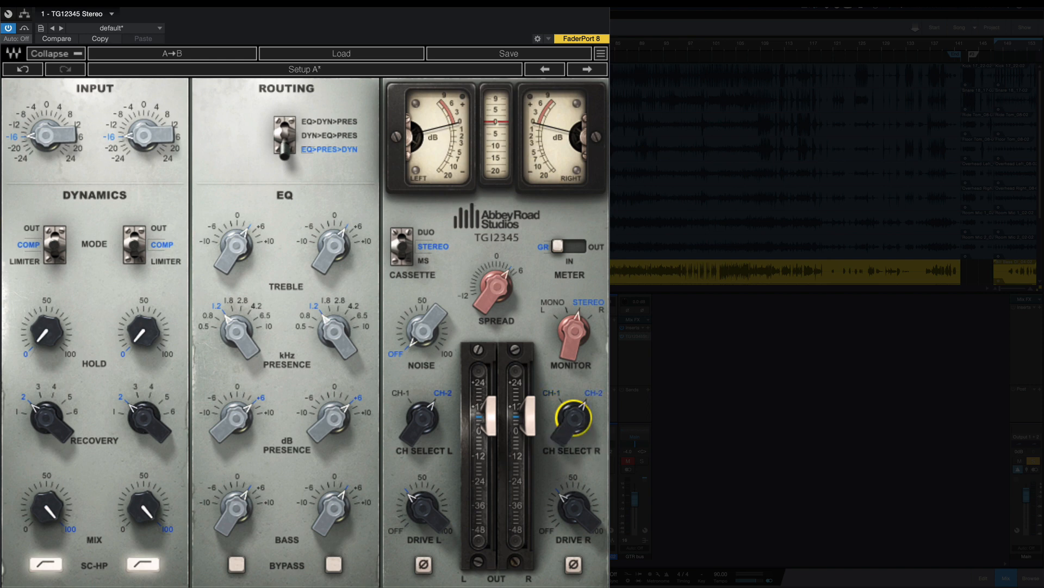
Step: Group the left and right channel selectors and toggle them together between CH-1 and CH-2, ending on CH-1
click(424, 416)
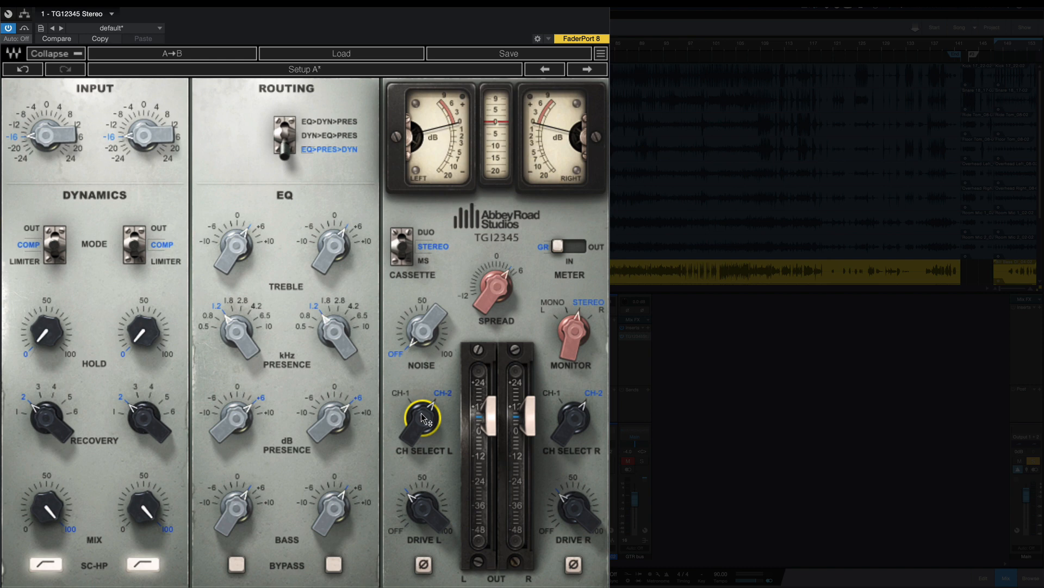
click(574, 419)
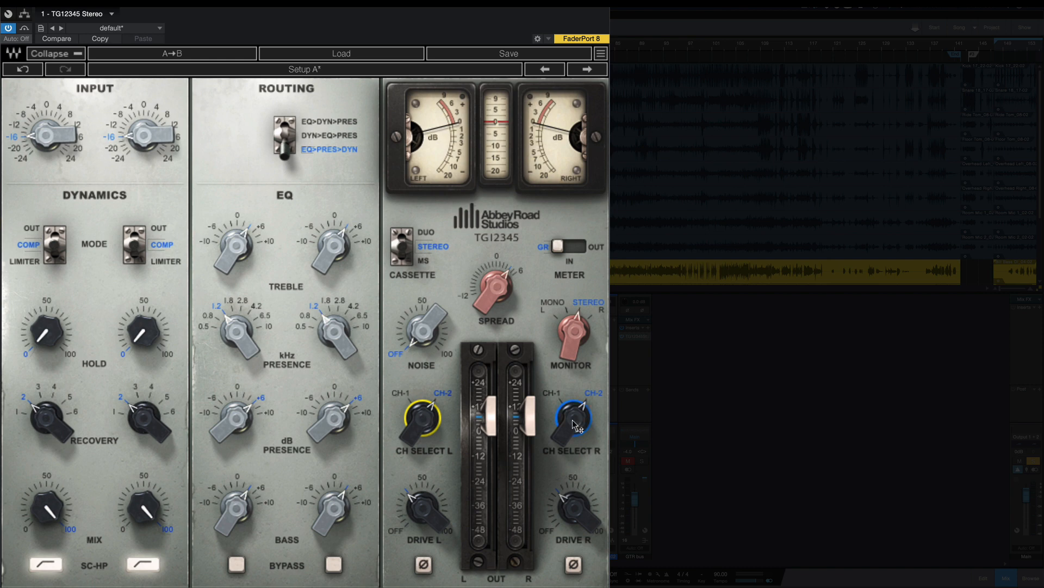
drag(573, 418, 573, 435)
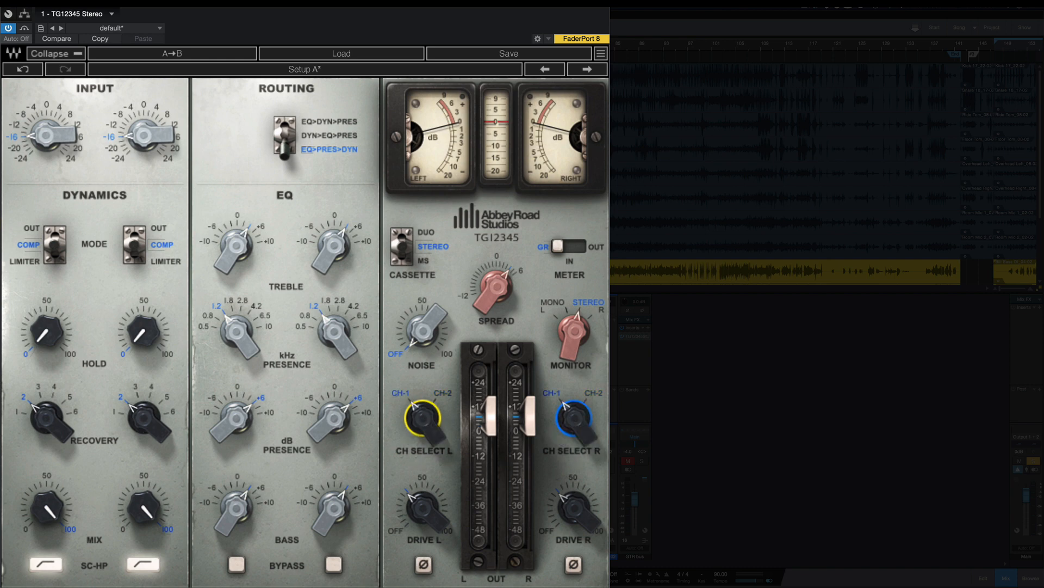
mouse_move(421, 417)
mouse_down()
mouse_move(421, 400)
mouse_move(422, 416)
mouse_up()
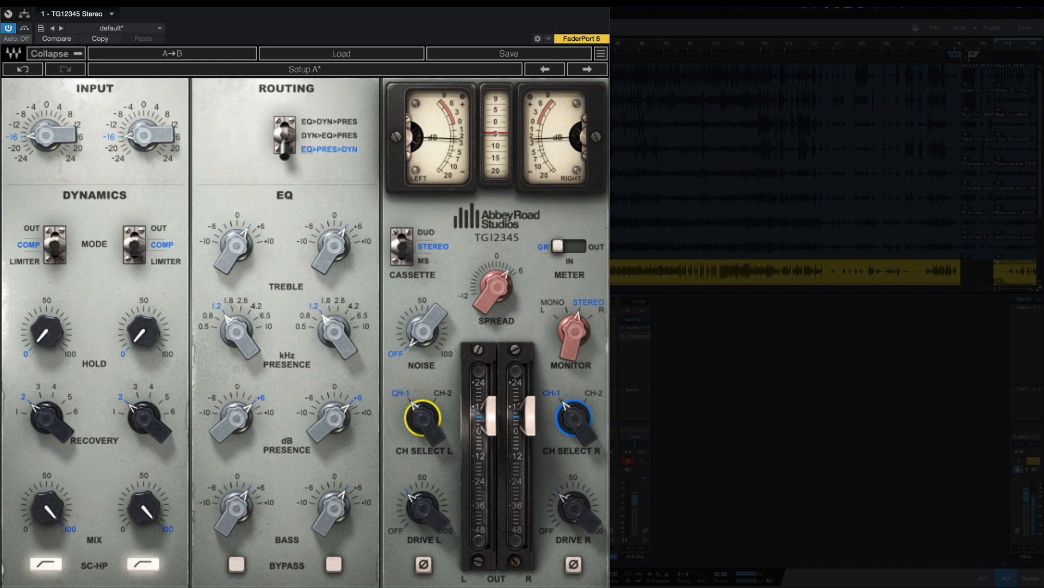
click(422, 418)
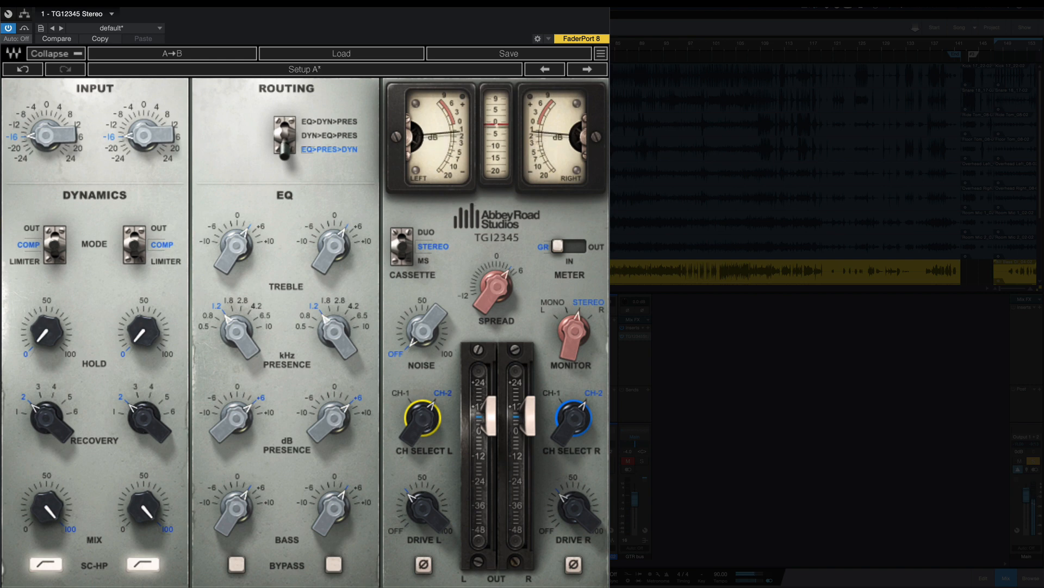
click(422, 418)
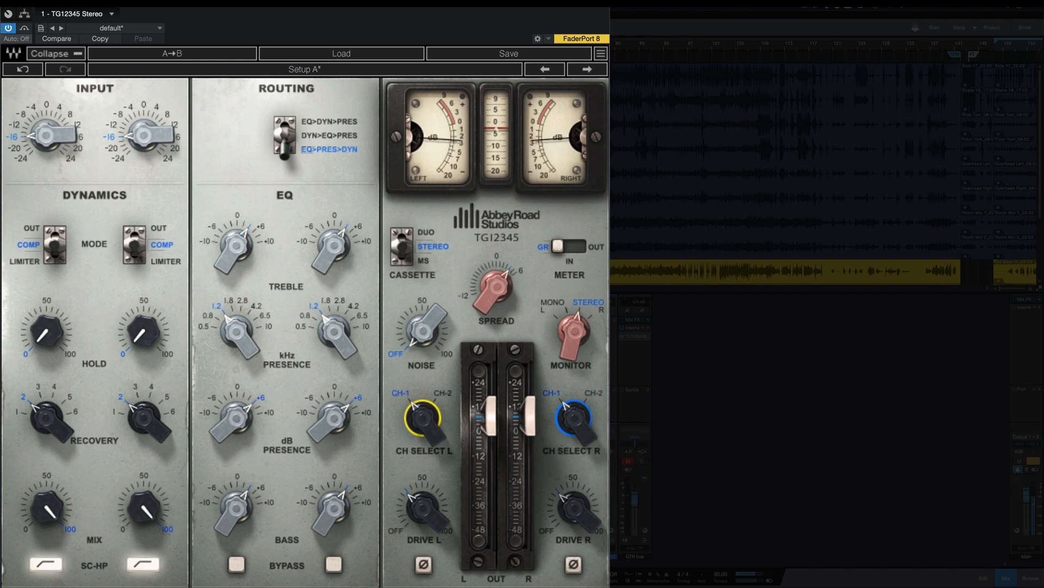
click(422, 420)
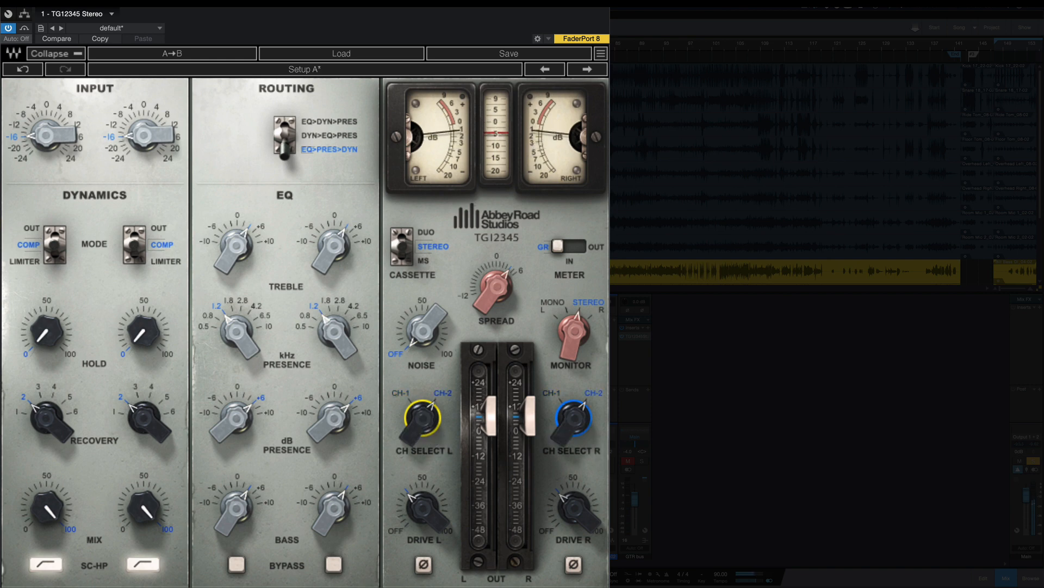
click(423, 419)
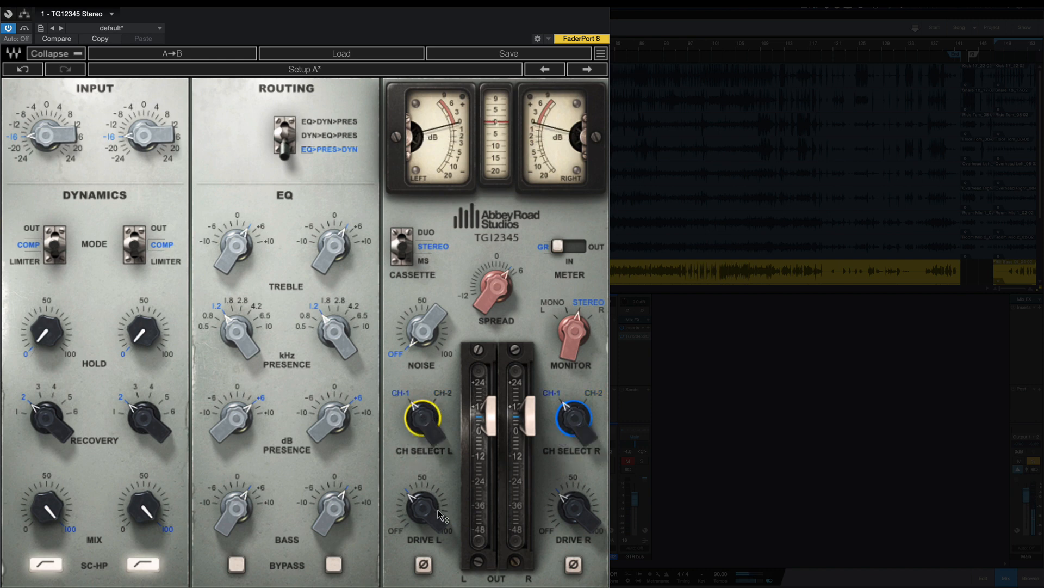
Step: Raise the stereo spread to 6 and compare it repeatedly against a spread of 0
click(500, 288)
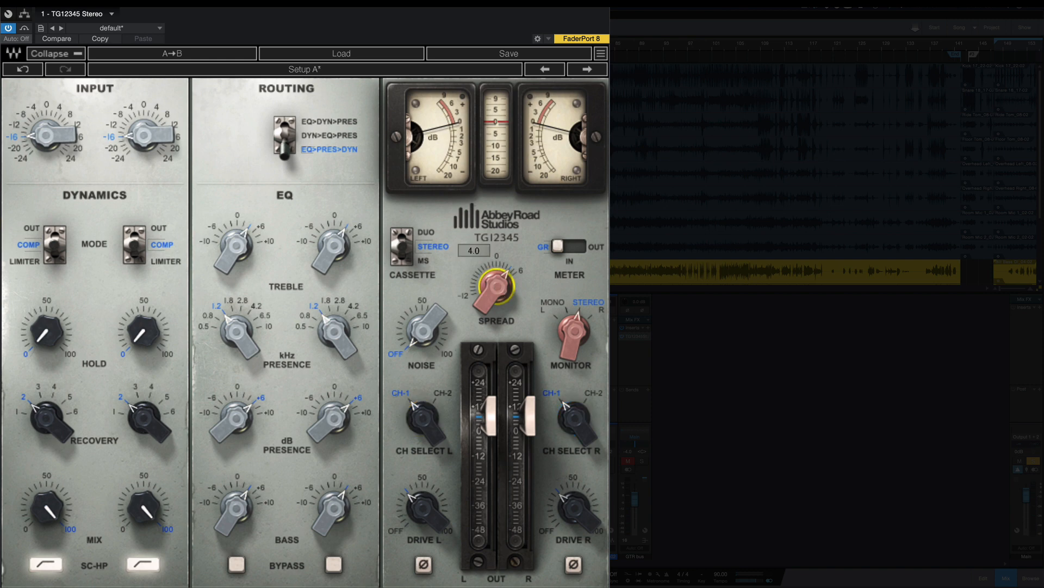
mouse_move(493, 294)
mouse_down()
mouse_move(493, 279)
mouse_move(498, 289)
mouse_up()
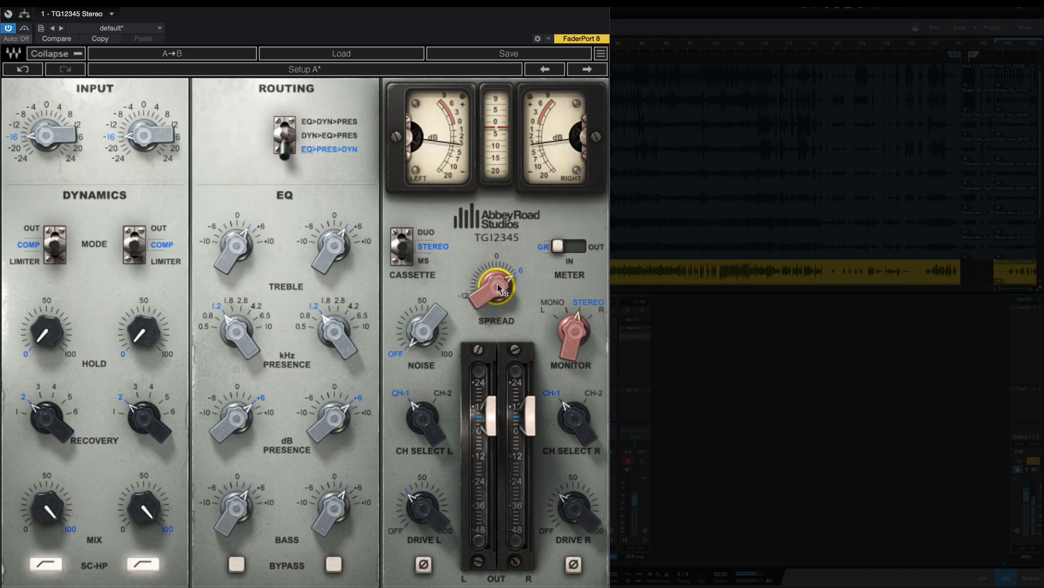
alt+click(496, 257)
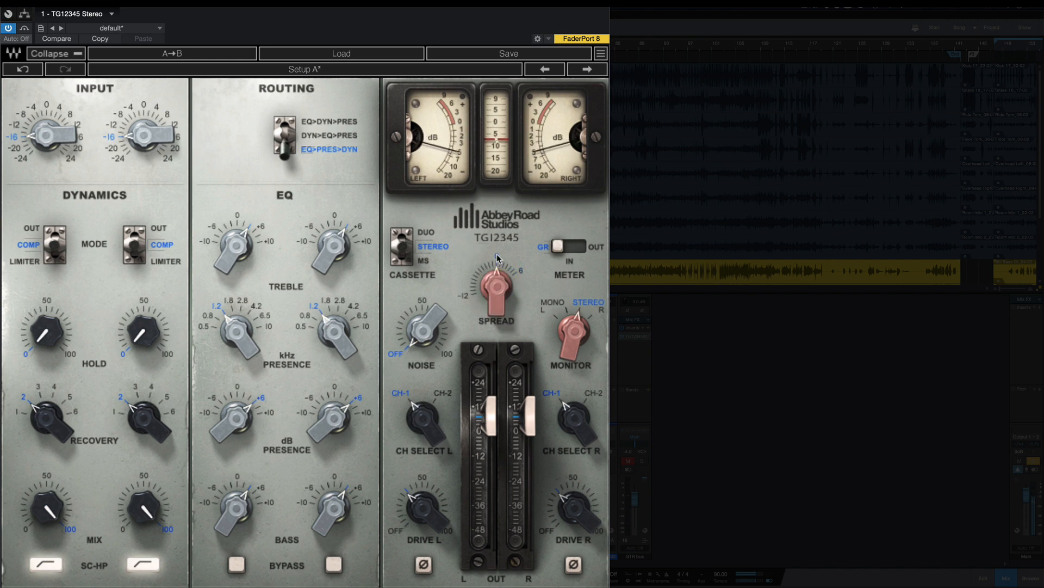
click(521, 272)
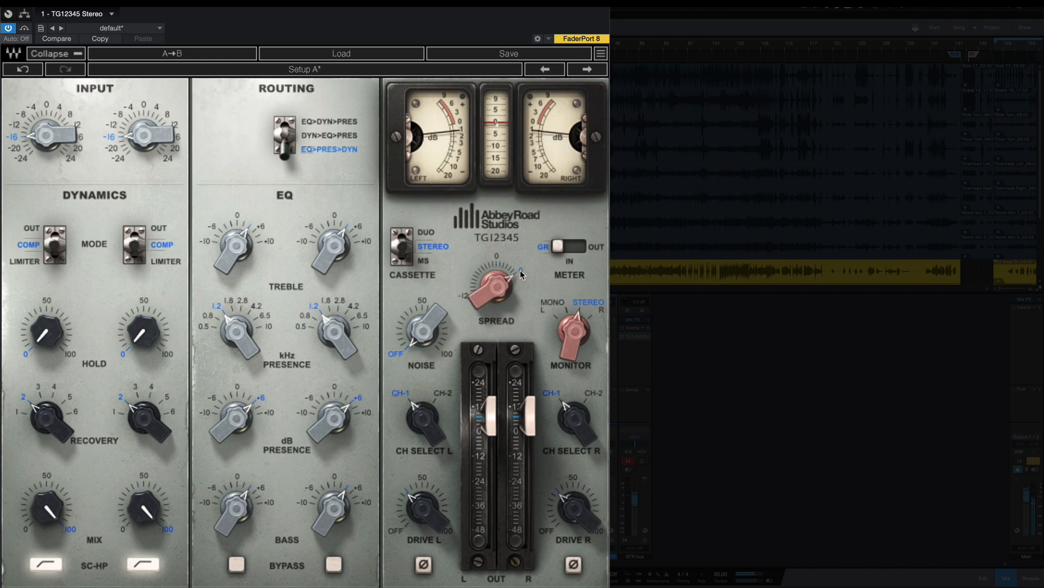
click(497, 255)
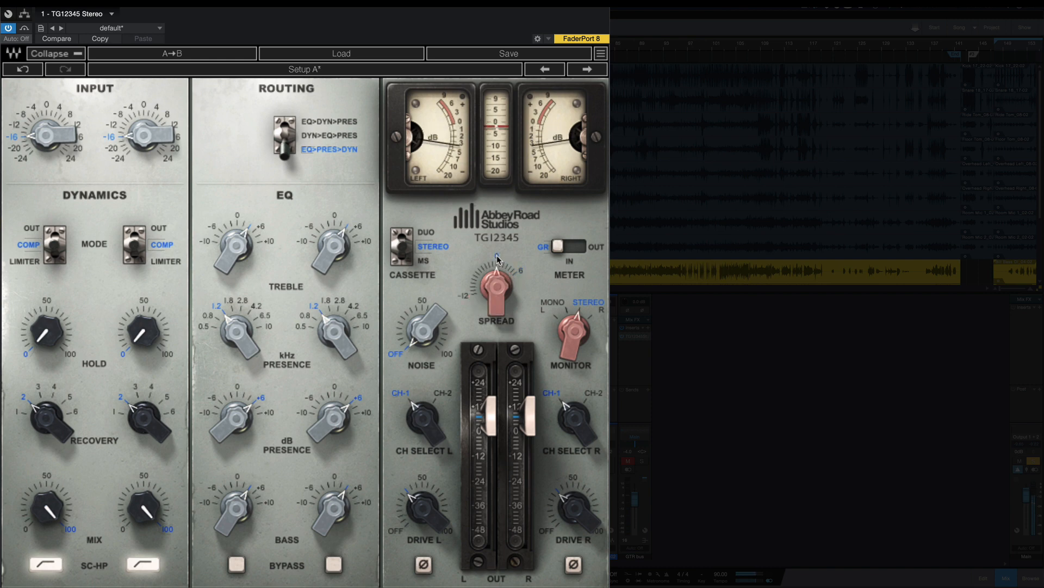
click(520, 271)
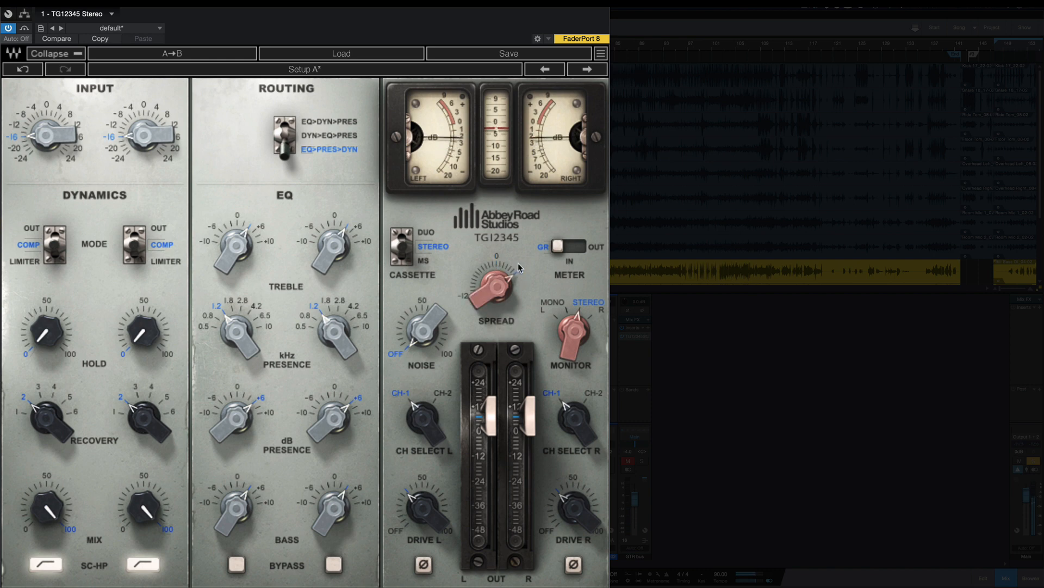
drag(498, 289, 498, 303)
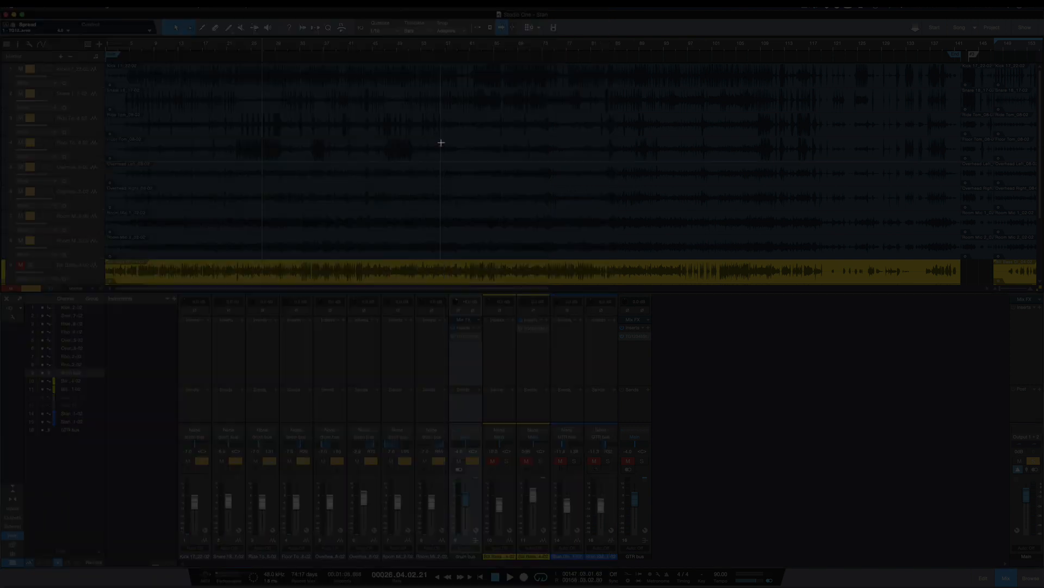
Step: Solo the second yellow channel instead of the drum bus, and open its TG12345 Mono insert during playback
click(474, 462)
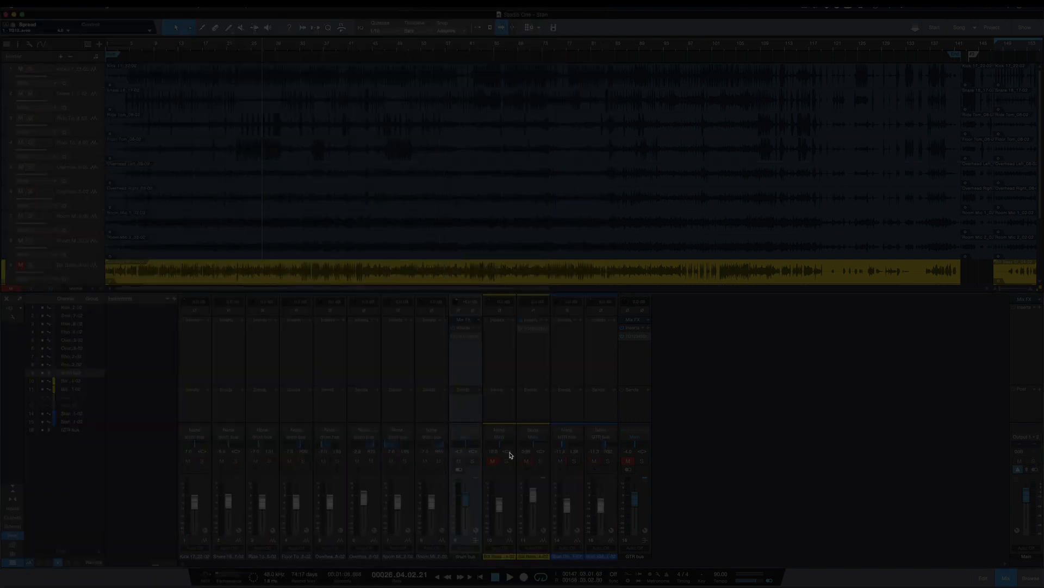
click(539, 461)
key(space)
click(537, 330)
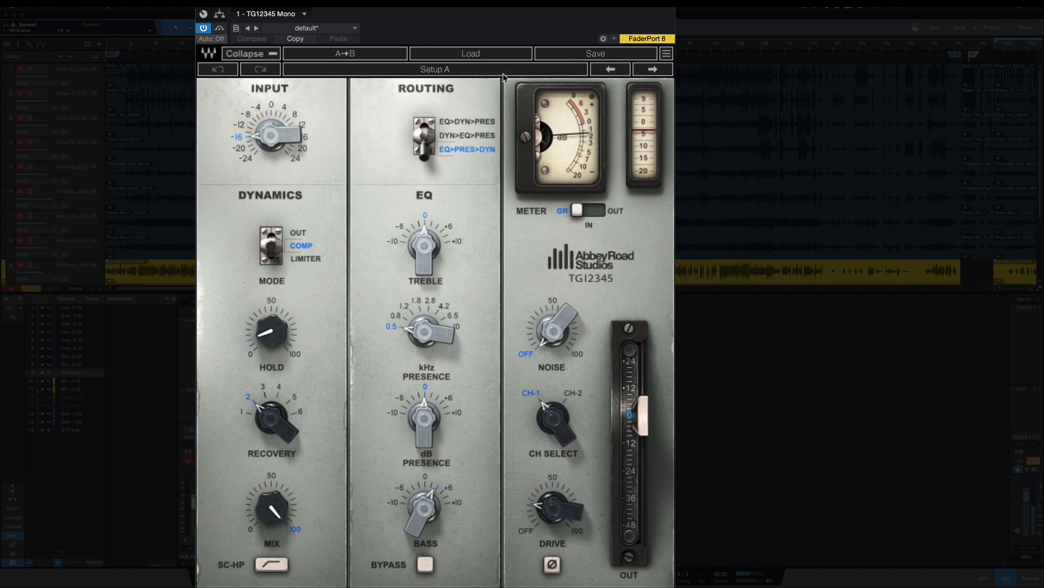
Step: Set the mono strip's drive to 50, trying 54.02 and OFF for comparison
drag(552, 508, 552, 493)
click(554, 478)
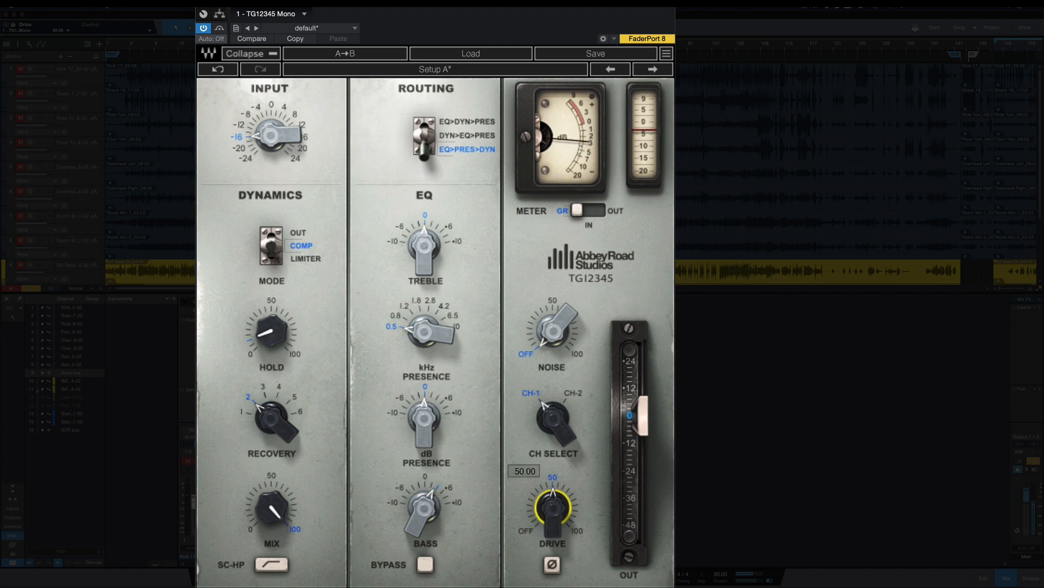
drag(552, 495, 552, 492)
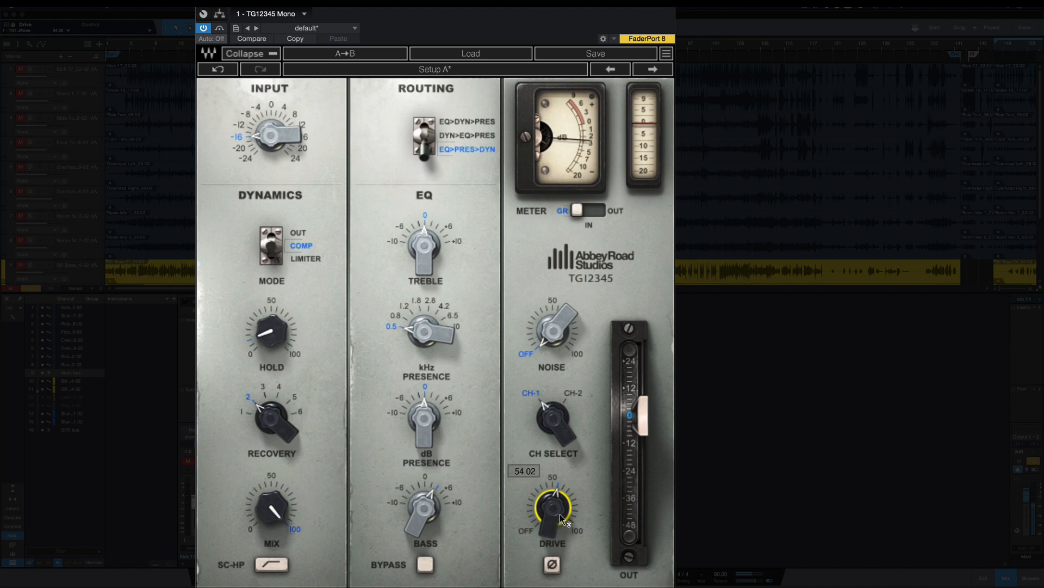
mouse_move(556, 503)
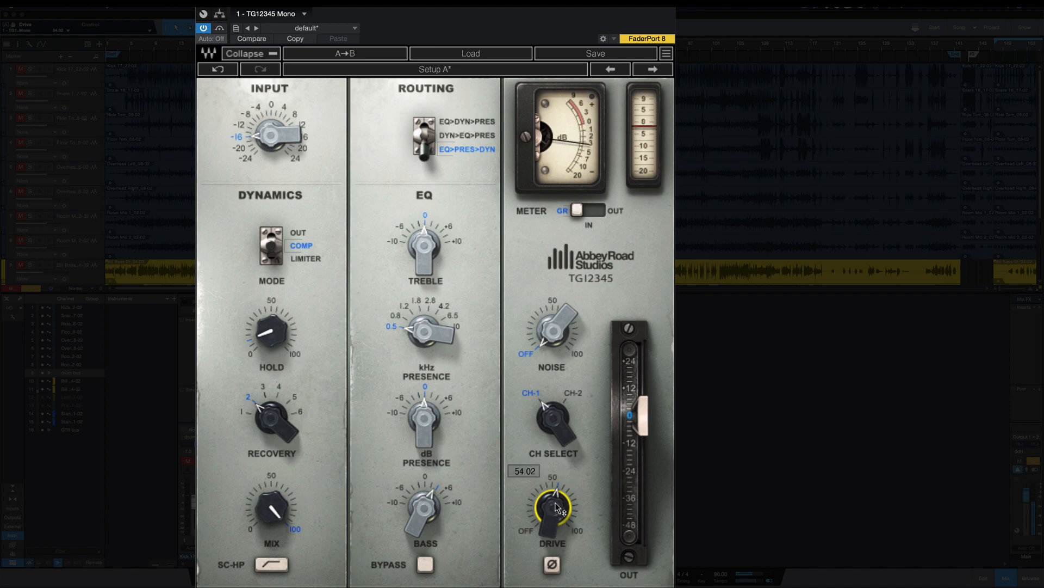
drag(551, 493, 549, 534)
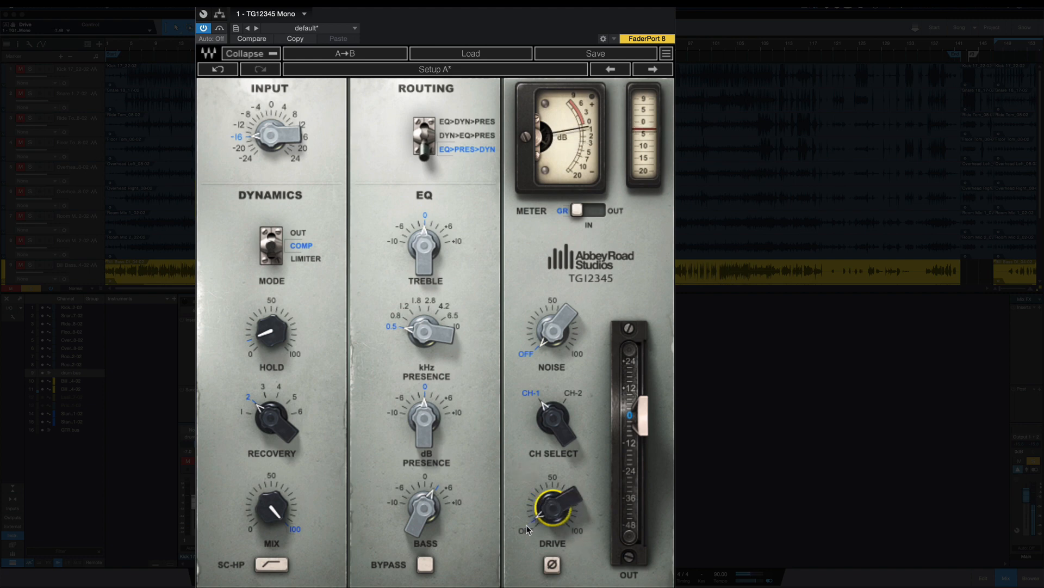
click(554, 479)
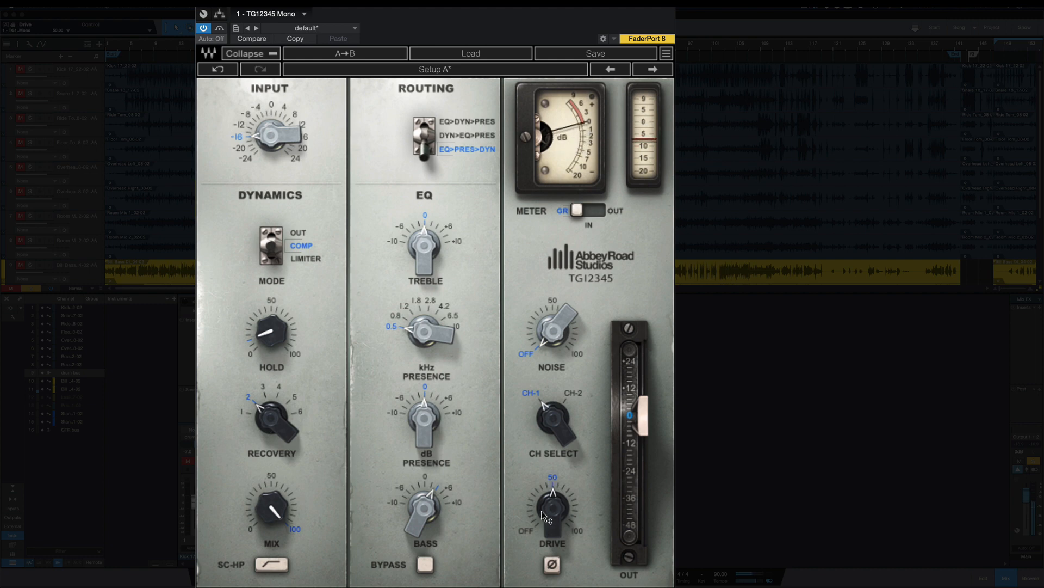
mouse_move(544, 504)
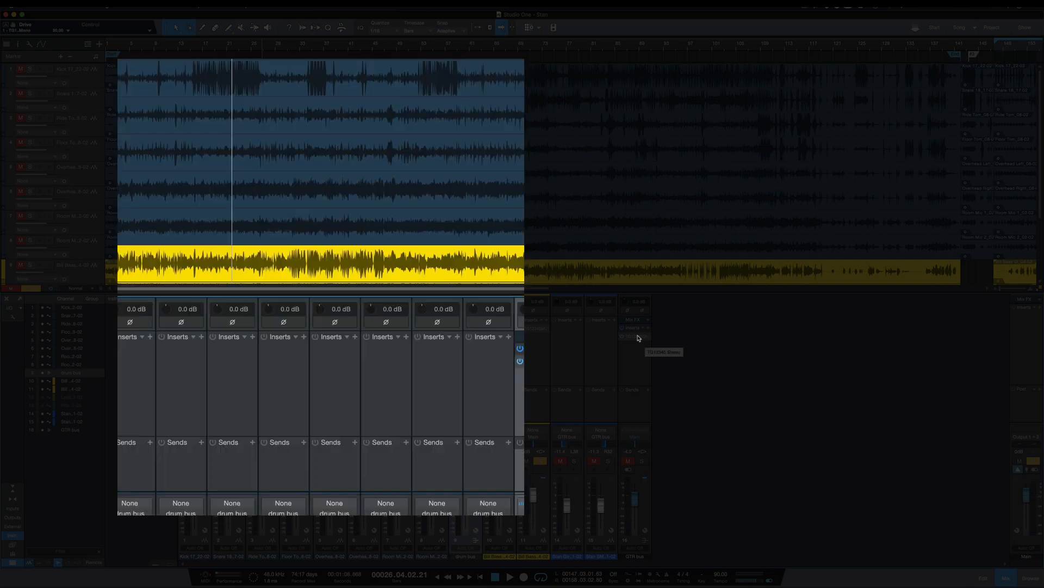
Step: Open the TG12345 Stereo insert on the GTR bus and solo that bus
click(634, 336)
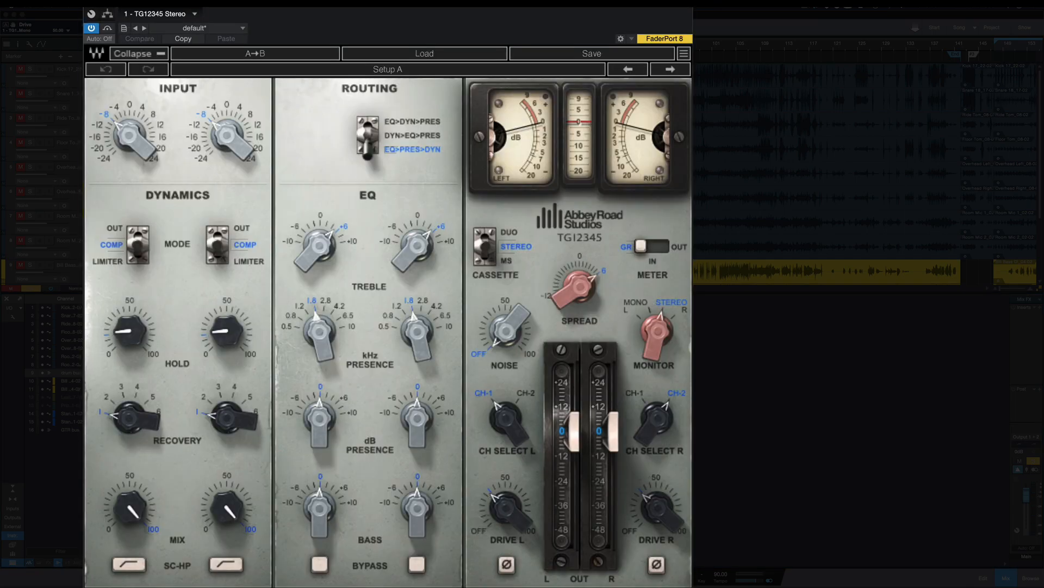
drag(588, 16, 533, 16)
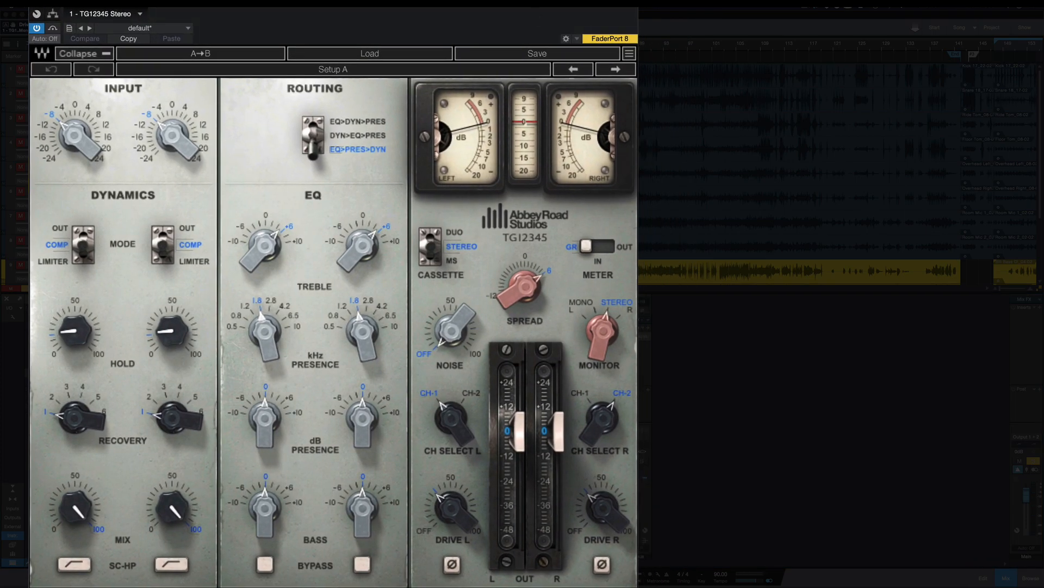
click(643, 462)
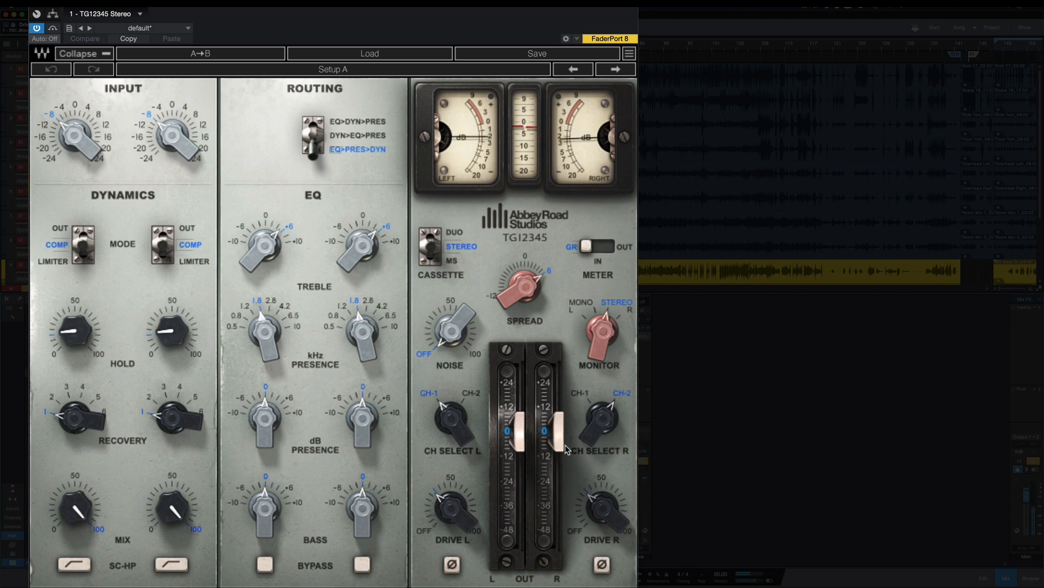
Step: Try a drive of 50 on both channels of the GTR bus strip and reduce it again
click(450, 477)
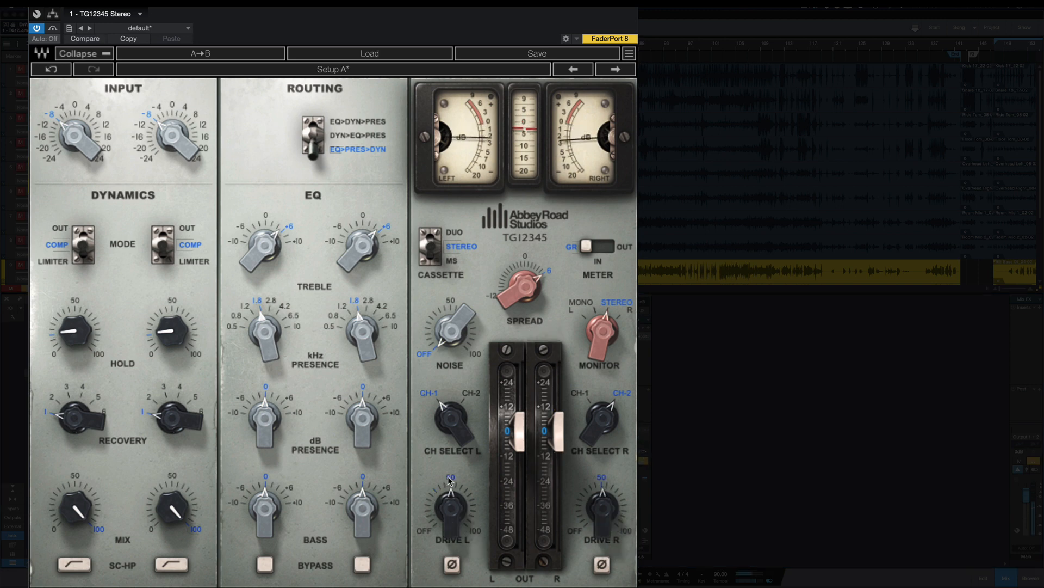
drag(447, 501, 448, 502)
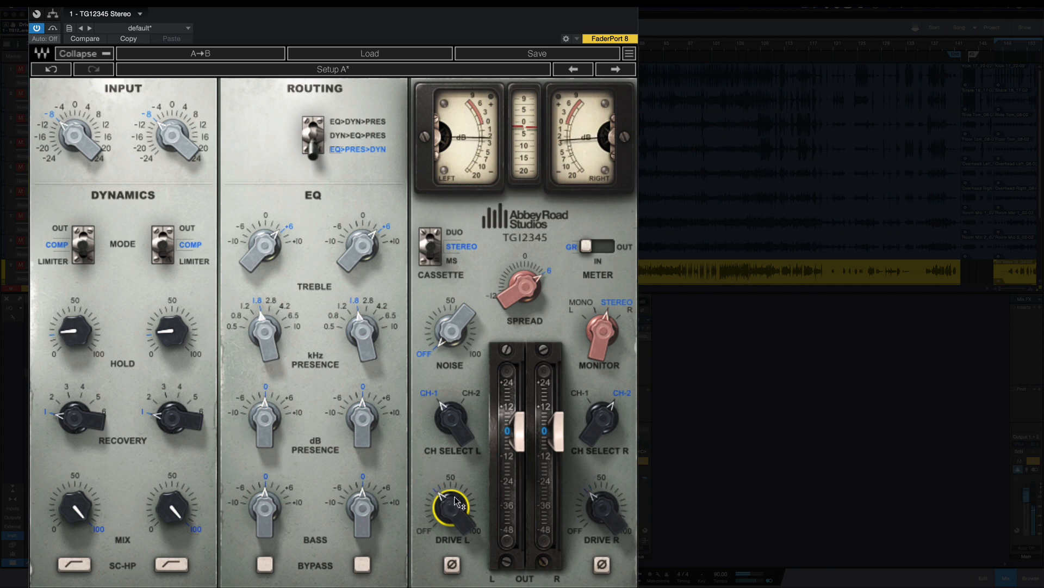
Step: Set the recovery to 2 on both channels and switch the right channel select to CH-1
drag(65, 420, 66, 413)
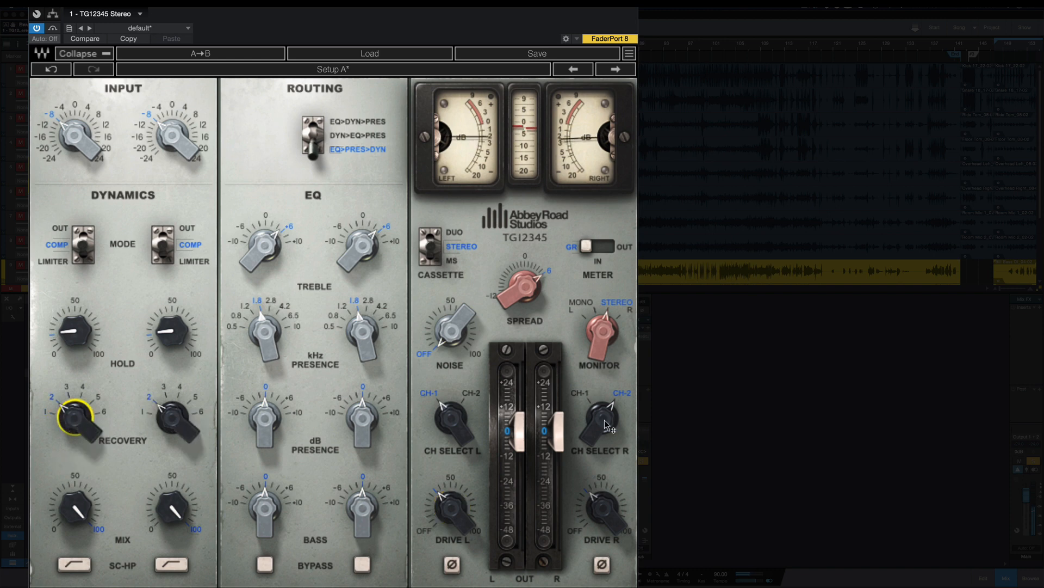
click(605, 409)
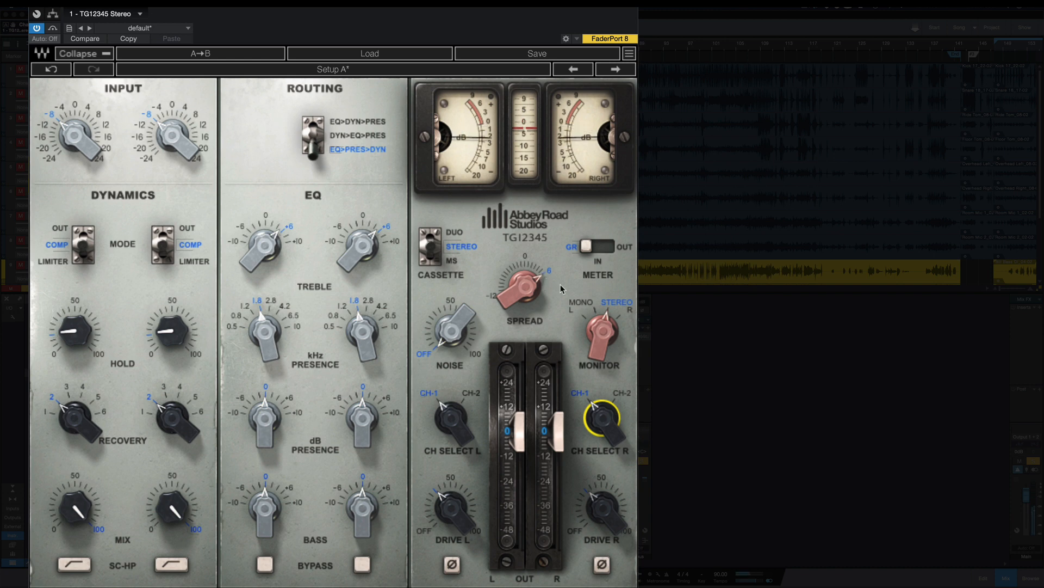
Step: Compare the spread at 0 and 6 twice during playback, leaving it at 6
click(526, 260)
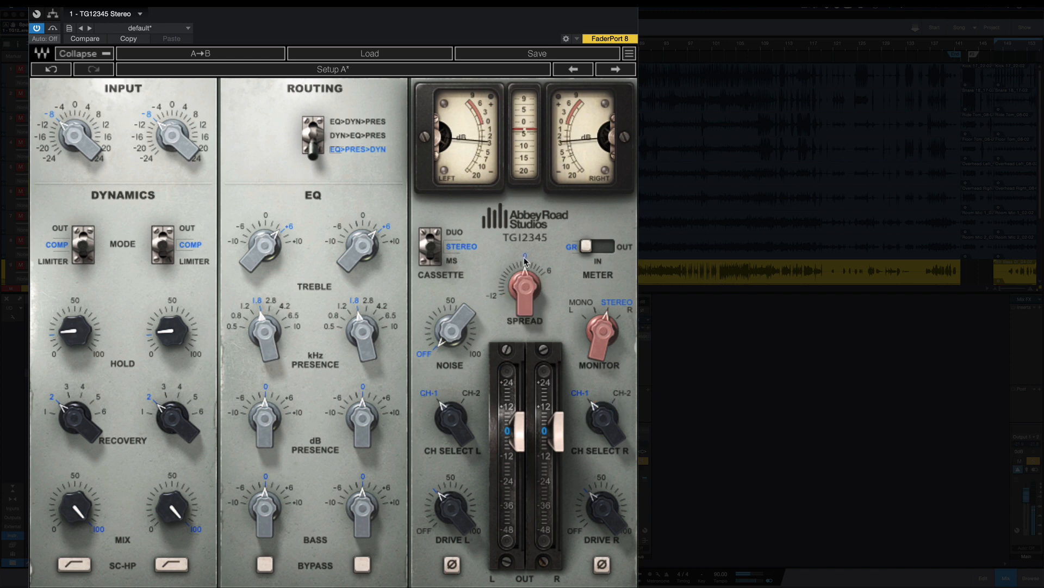
click(549, 273)
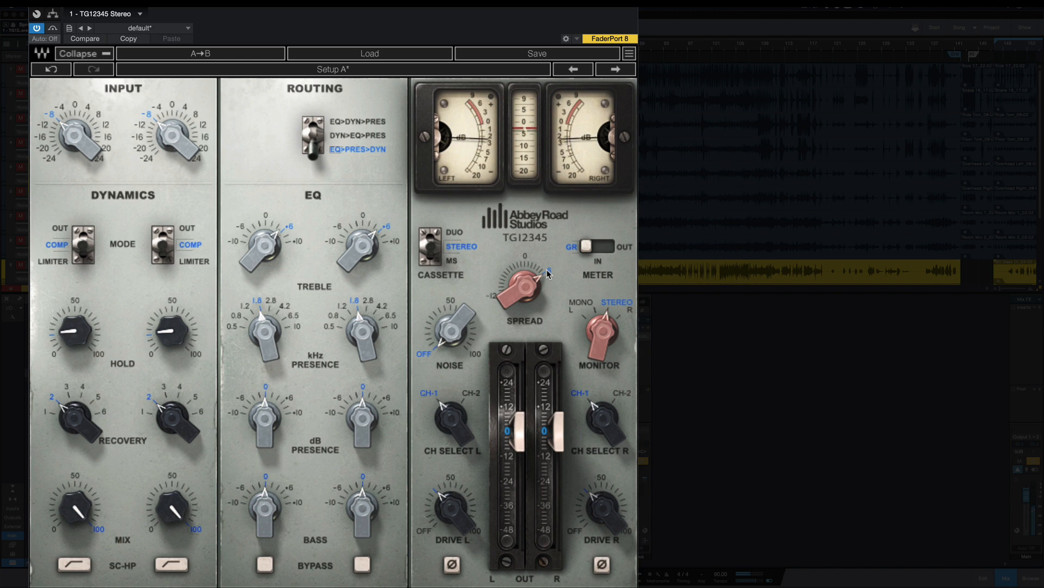
click(526, 258)
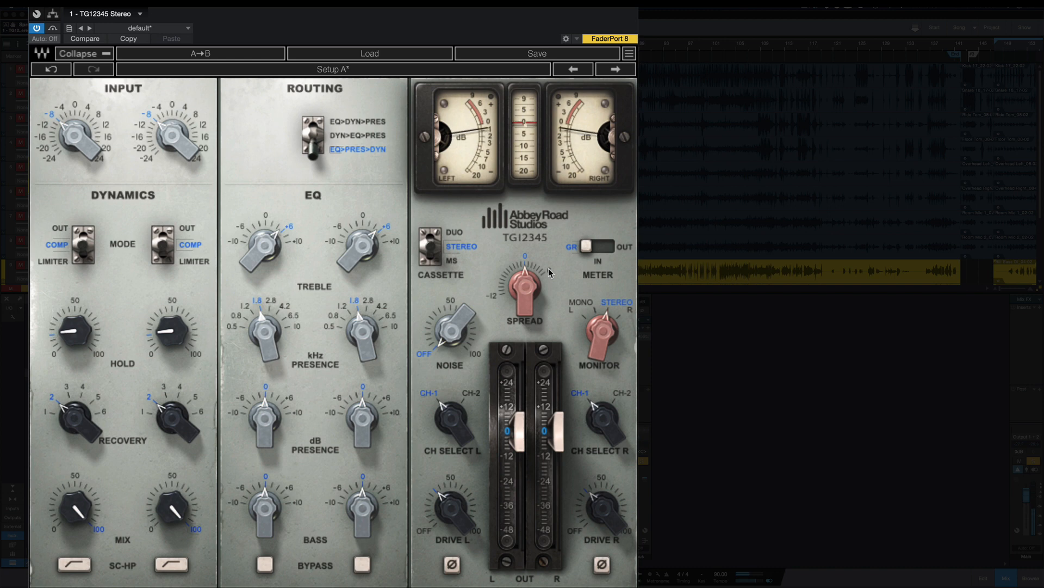
click(548, 267)
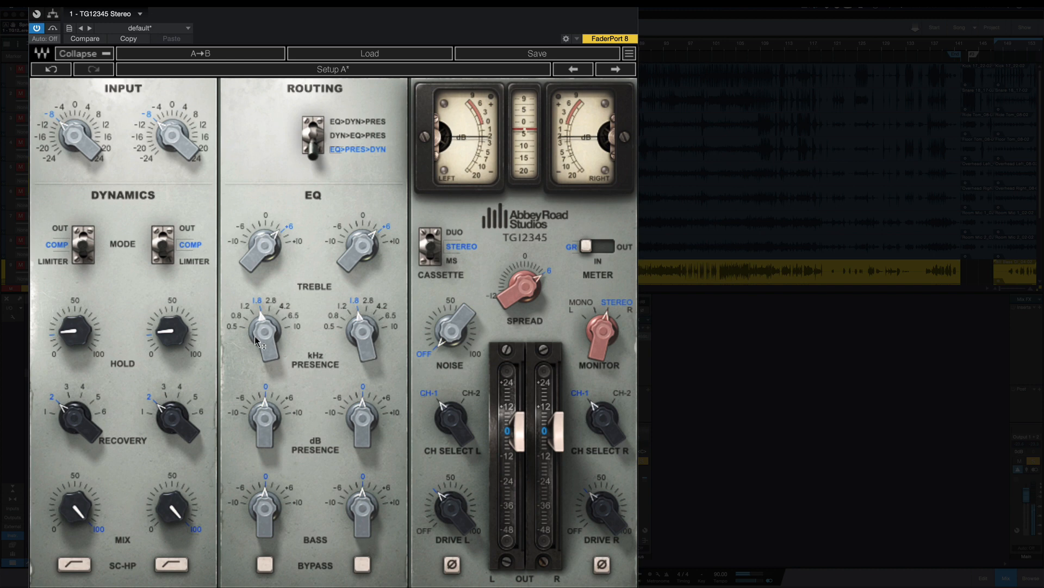
Step: Try a presence boost of +6 dB at 1.8 kHz with the treble slightly below 0 on both channels
click(245, 308)
click(255, 301)
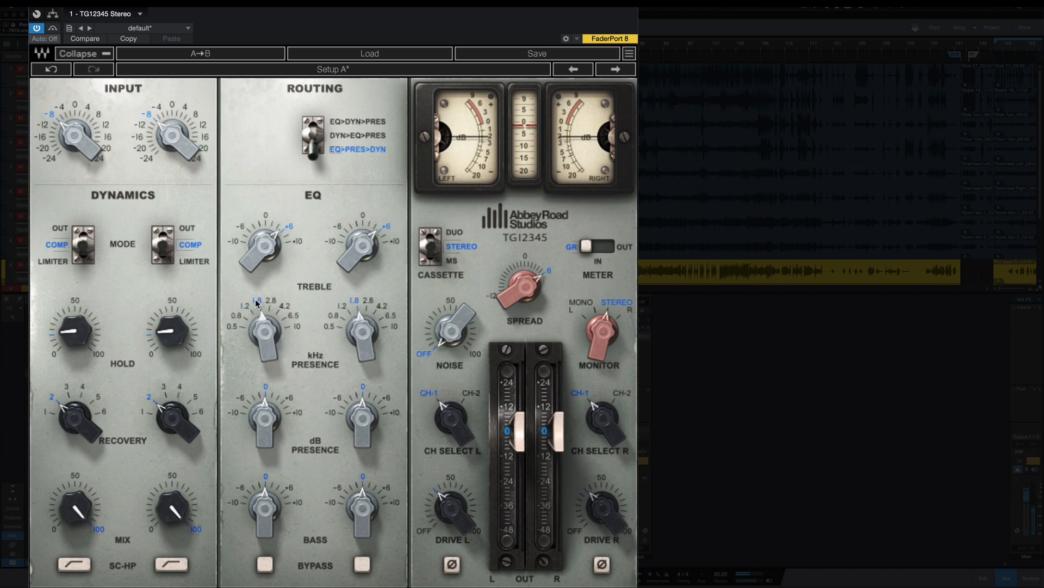
click(285, 401)
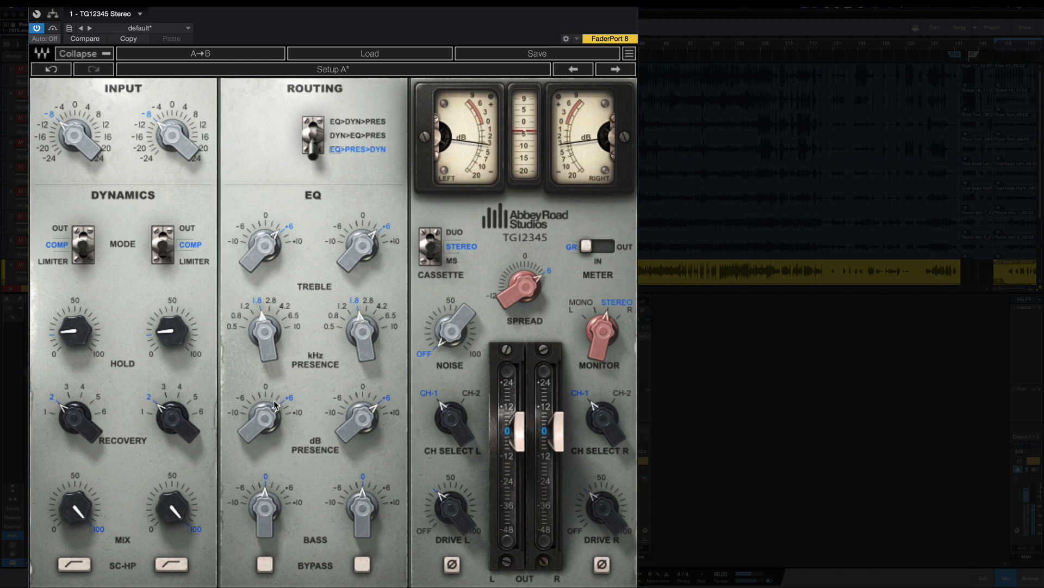
click(273, 224)
click(250, 224)
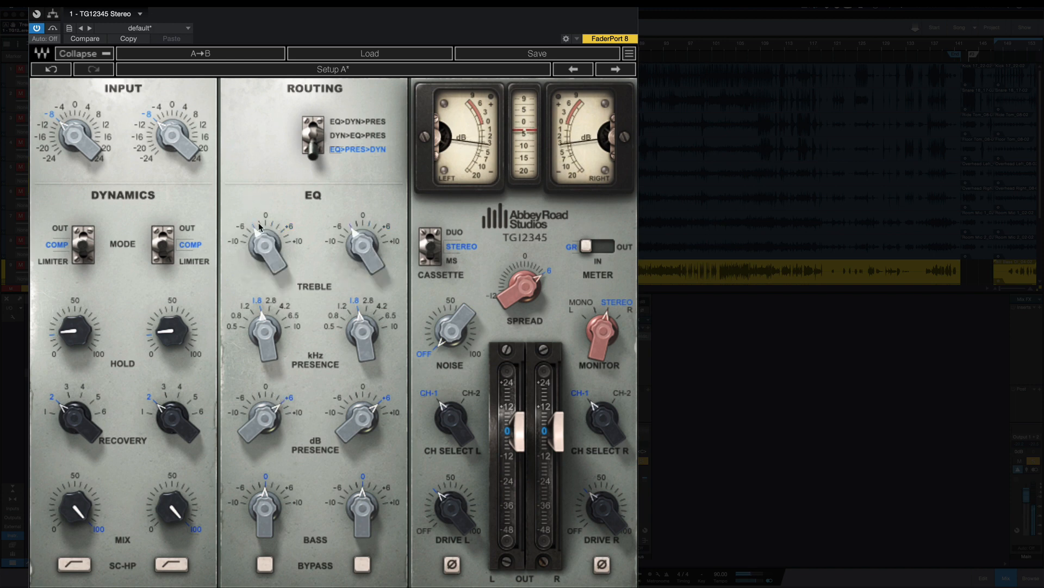
Step: Audition presence frequencies of 0.8, 4.2, 6.5 and 1.2 kHz, and settle on 0.5 kHz for both channels
click(239, 317)
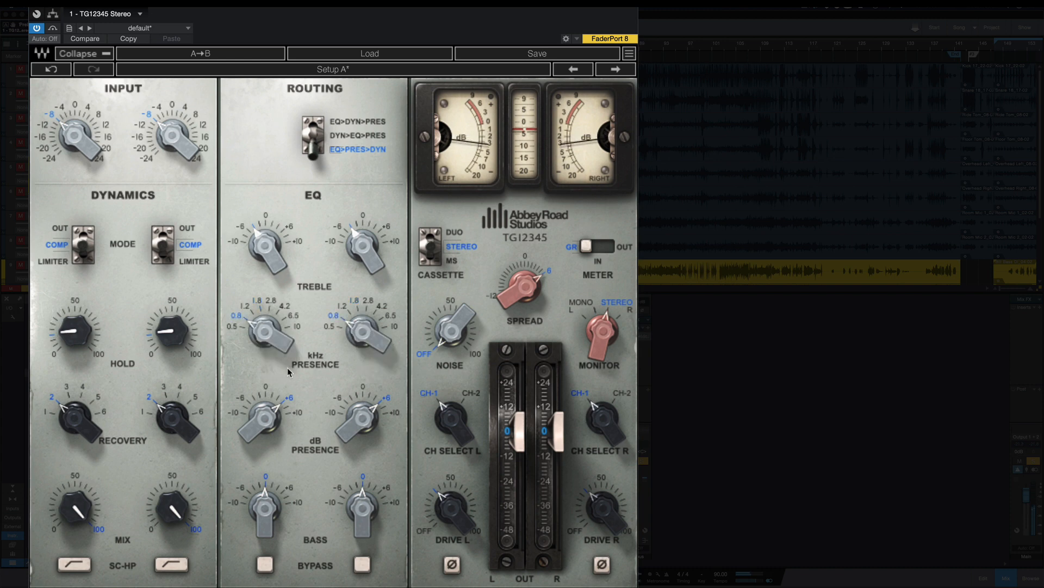
click(284, 307)
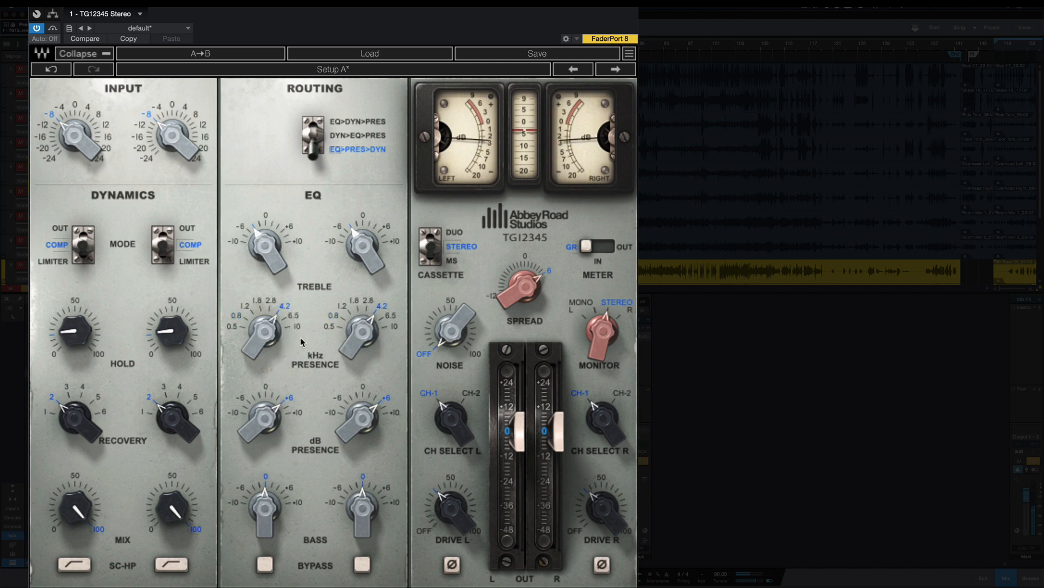
click(293, 315)
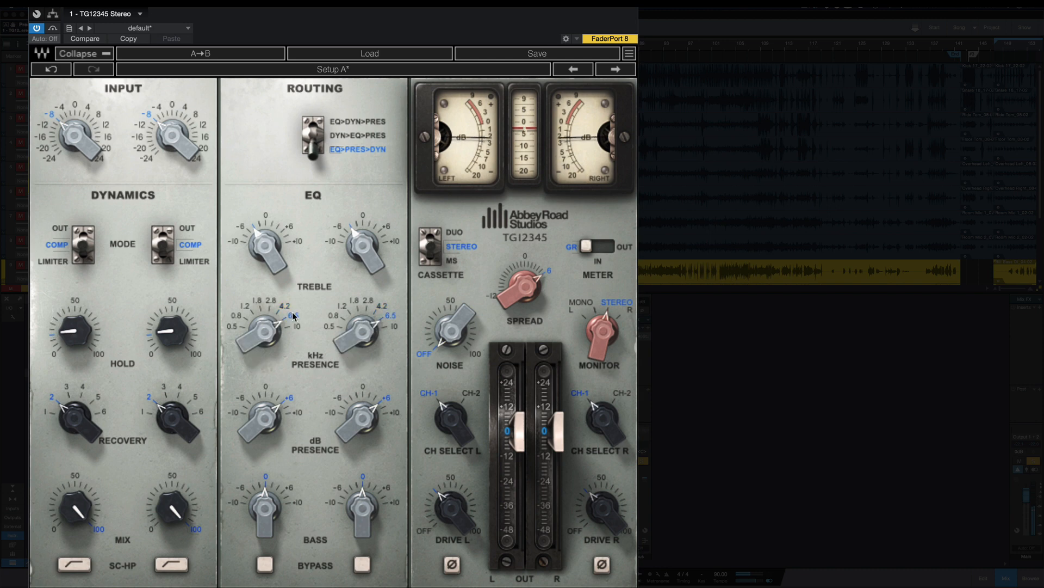
click(247, 306)
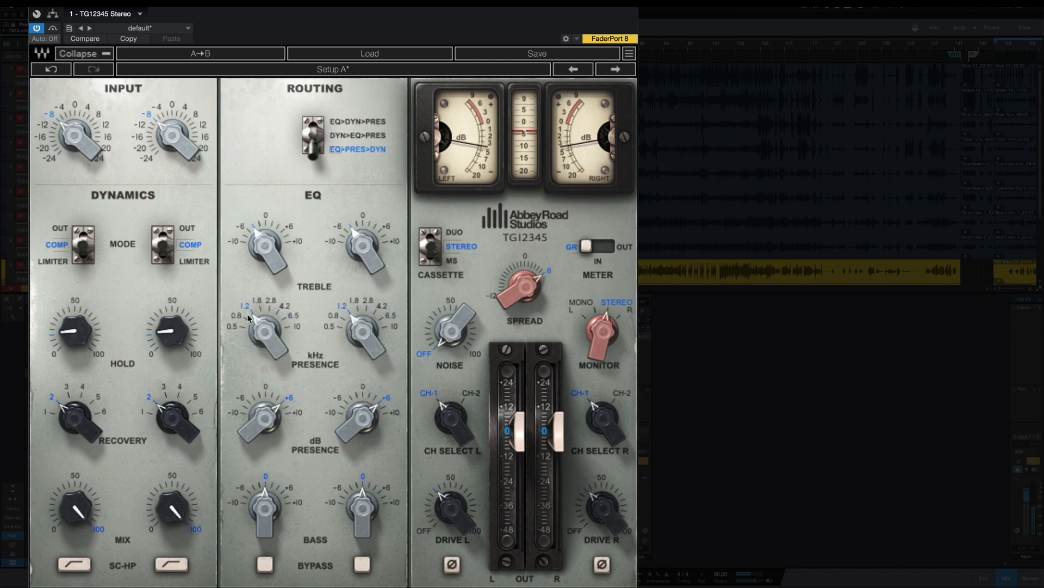
click(232, 327)
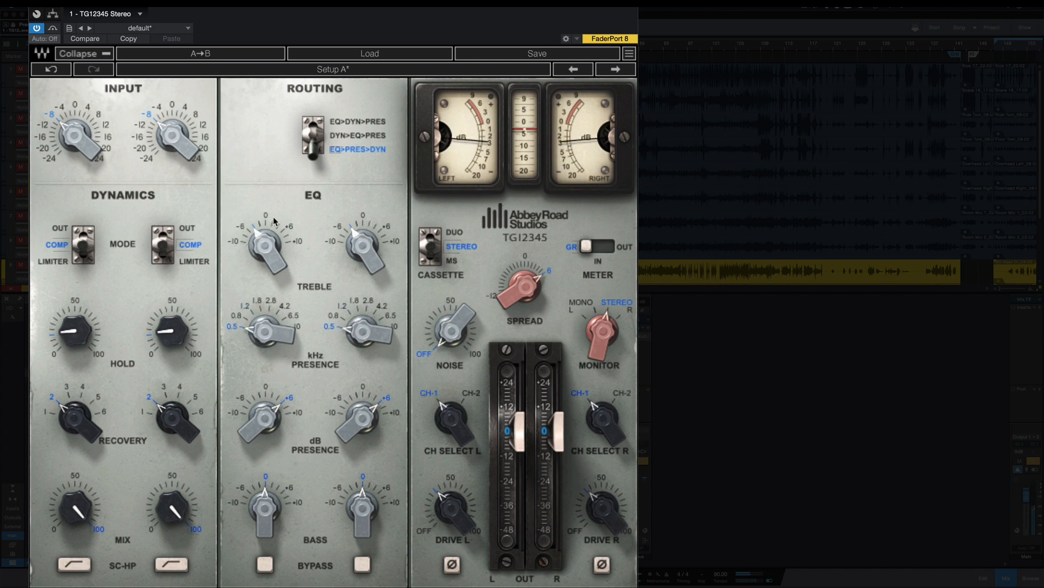
Step: Set the treble and the presence gain slightly above 0 on both channels
click(271, 225)
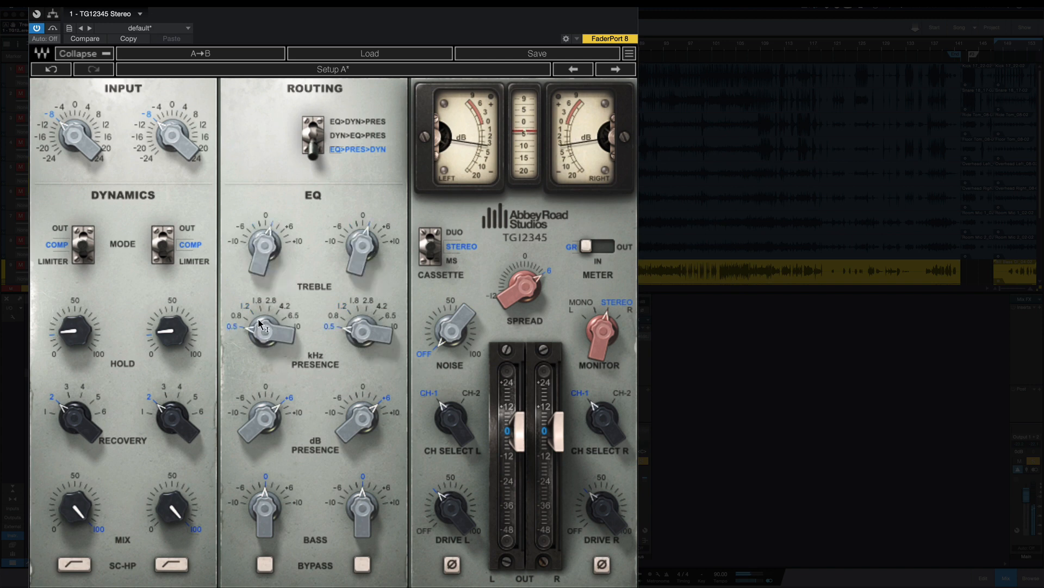
click(273, 398)
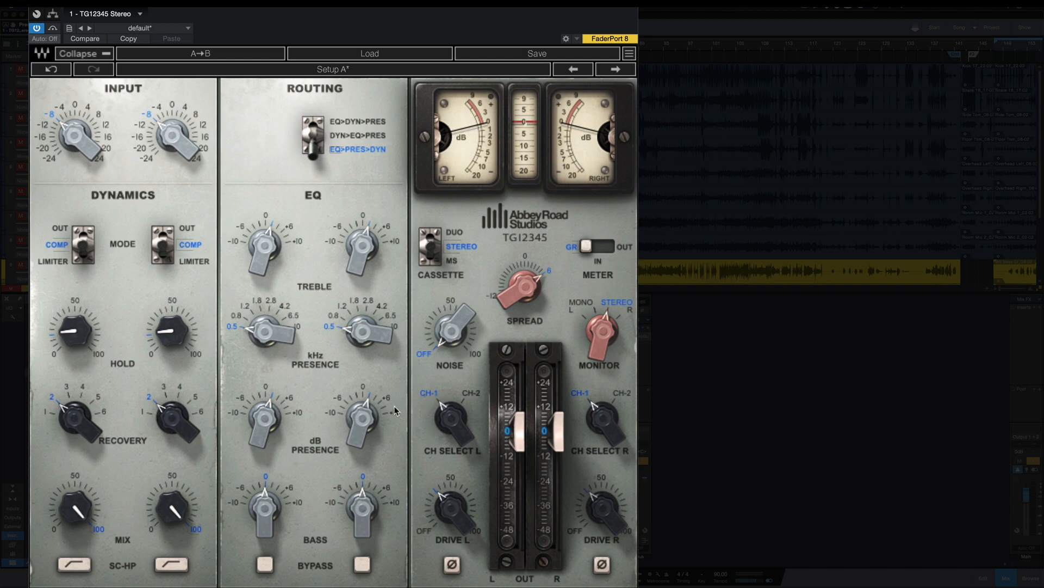
Step: Try raising the presence gain on both channels in small steps from below 0 up to +6 dB
click(348, 394)
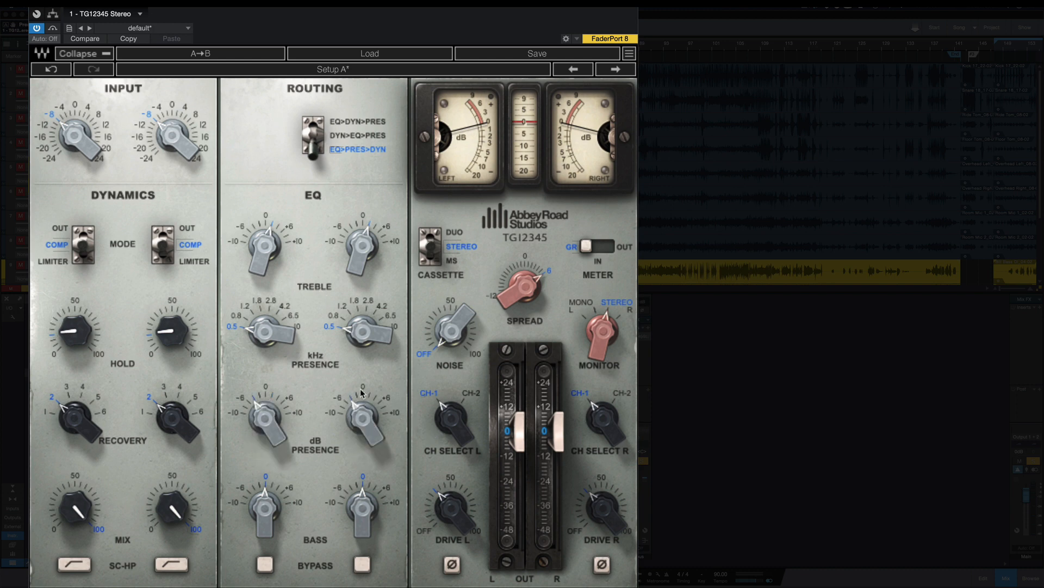
click(362, 390)
click(369, 390)
click(375, 394)
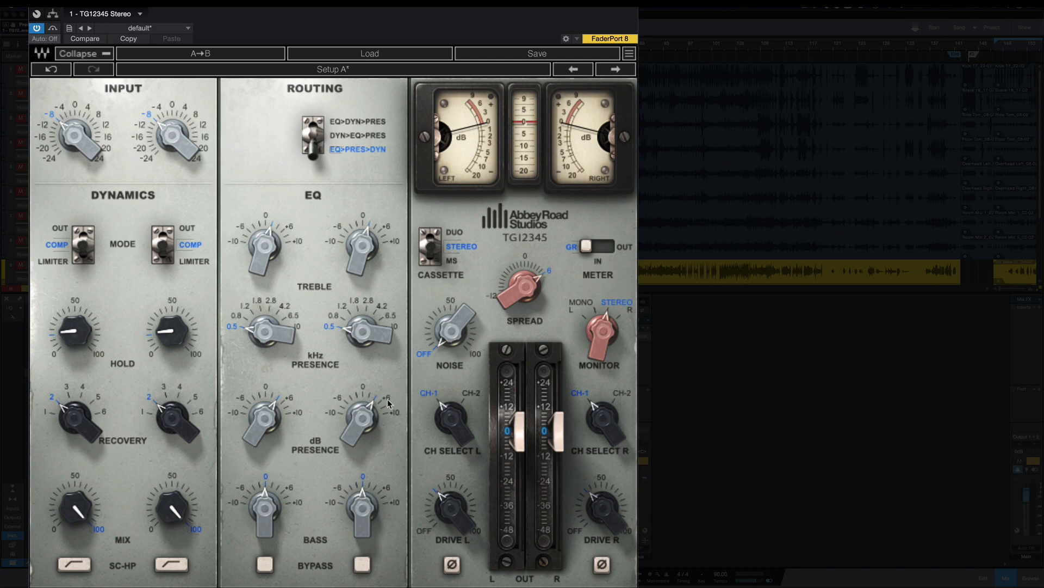
click(391, 406)
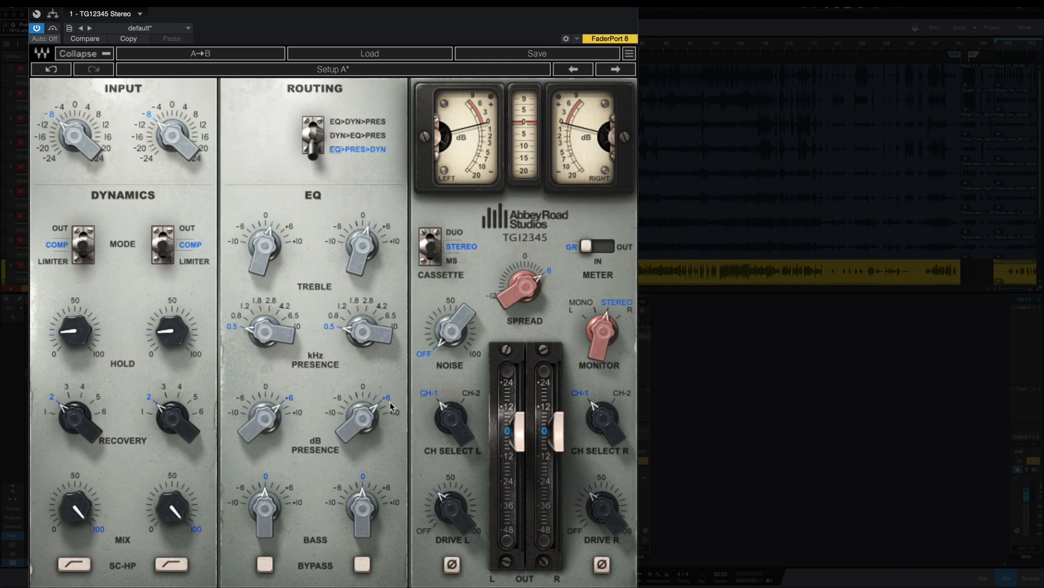
Step: Try cutting the presence gain to -6 dB on both channels, and set it to 0
mouse_move(360, 423)
click(354, 393)
click(353, 395)
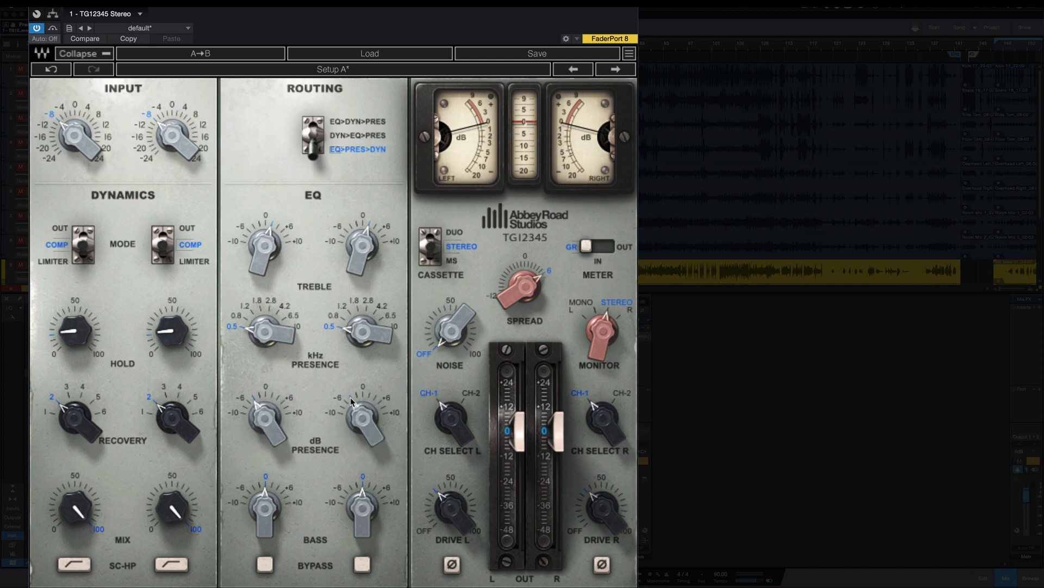
click(346, 403)
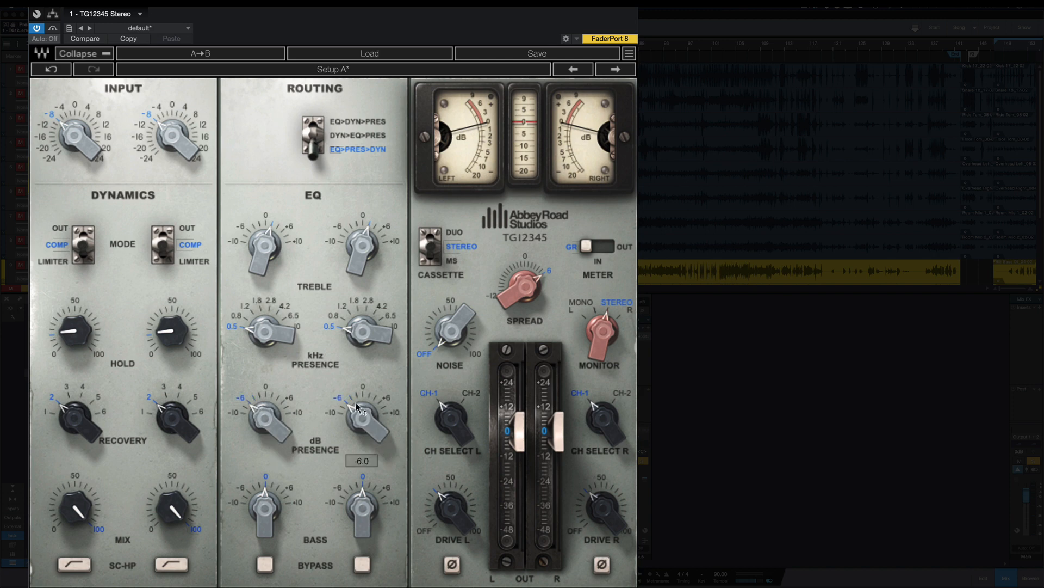
click(364, 388)
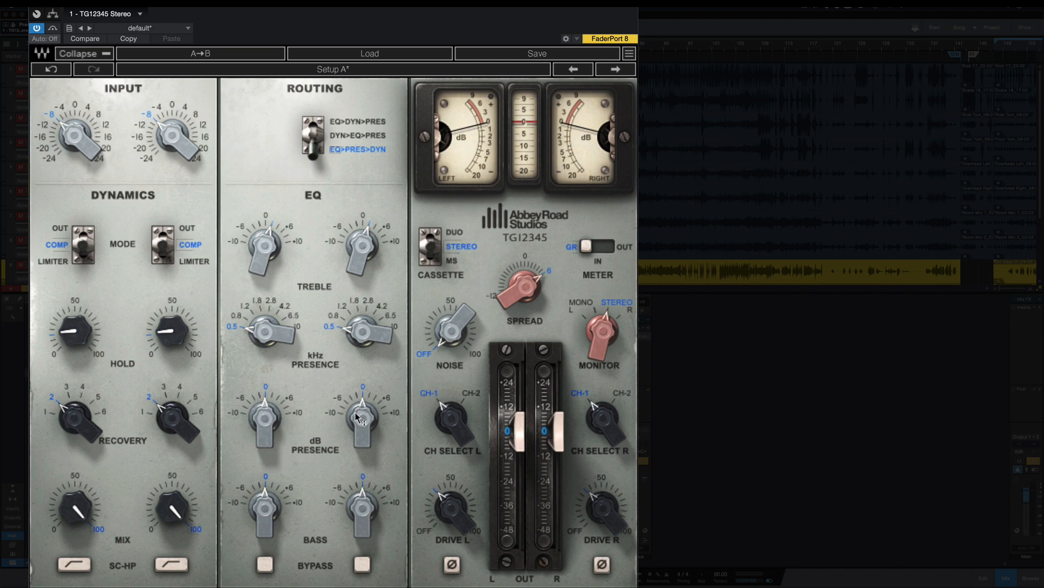
mouse_move(358, 417)
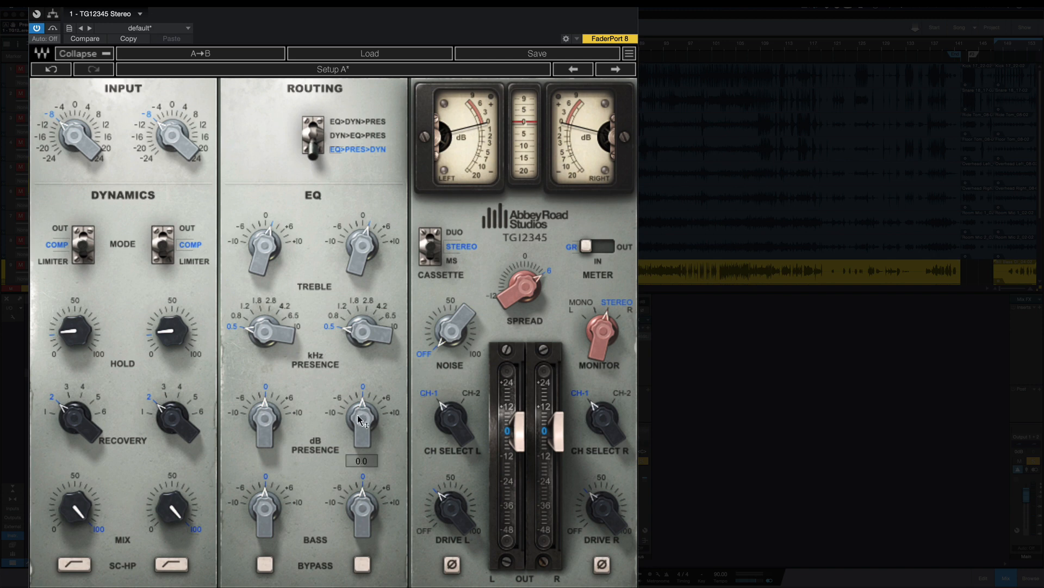